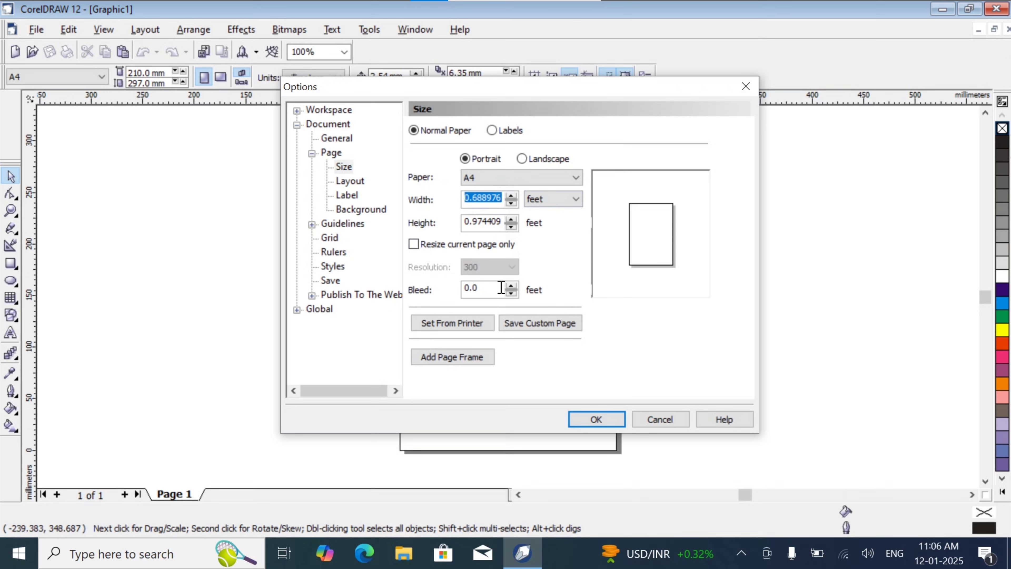
Set the page size to 6 feet wide by 3.5 feet high and apply it.
text(6)
key(Tab)
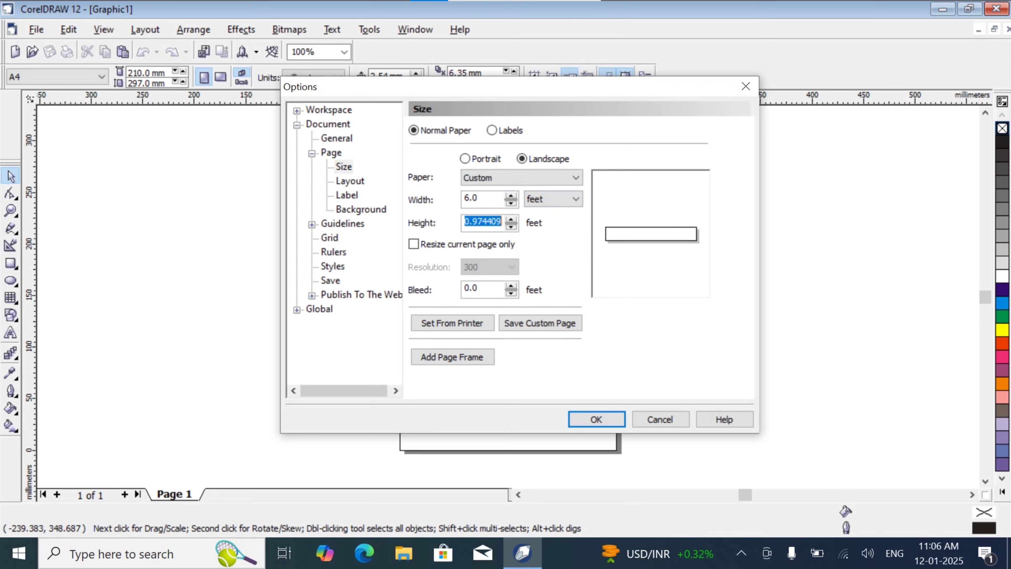
text(3.5)
key(Tab)
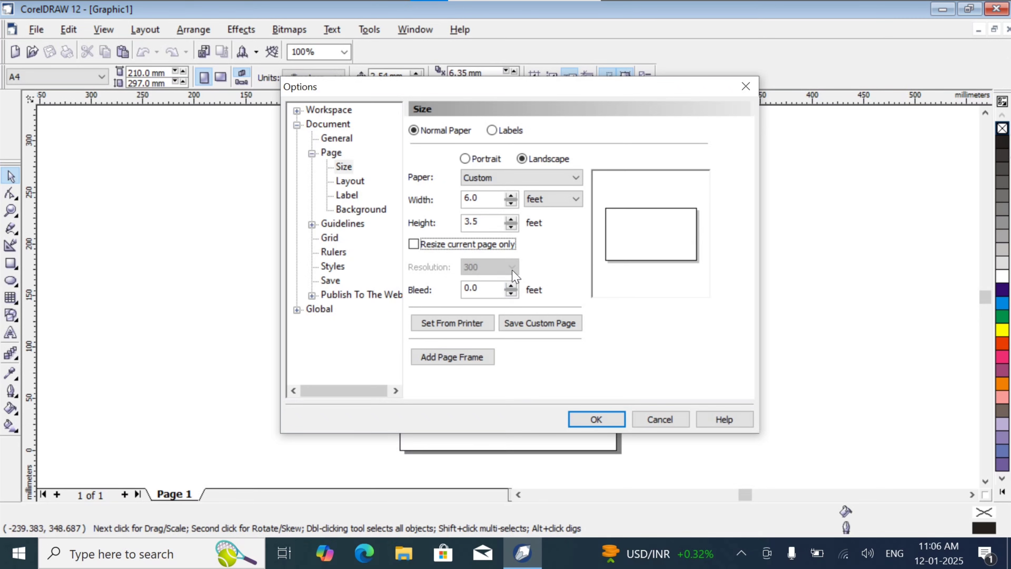
click(571, 421)
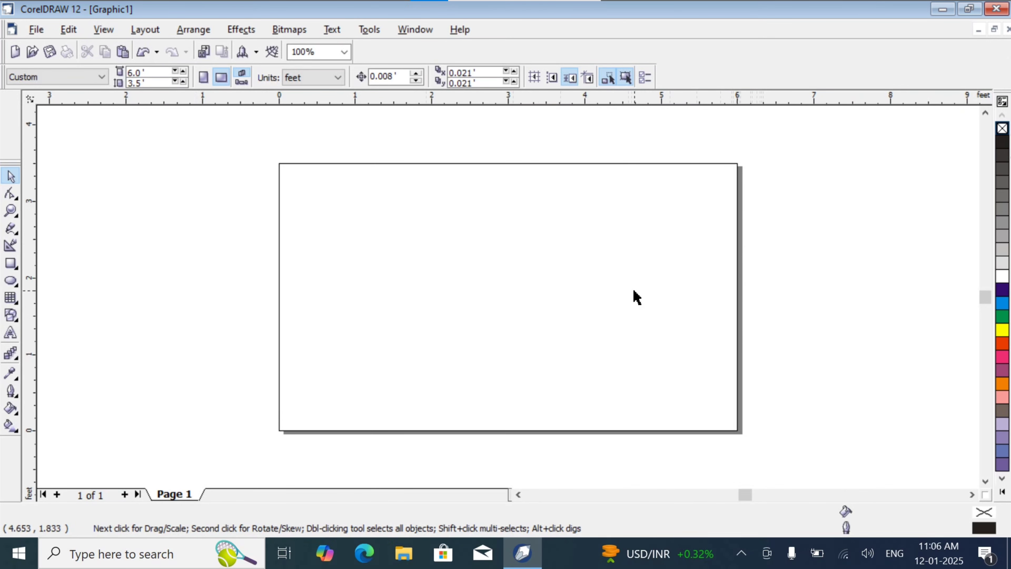
Import the temple photo 111 from the Desktop and place it in the page's lower-left corner, about 3.04 ft wide.
click(36, 30)
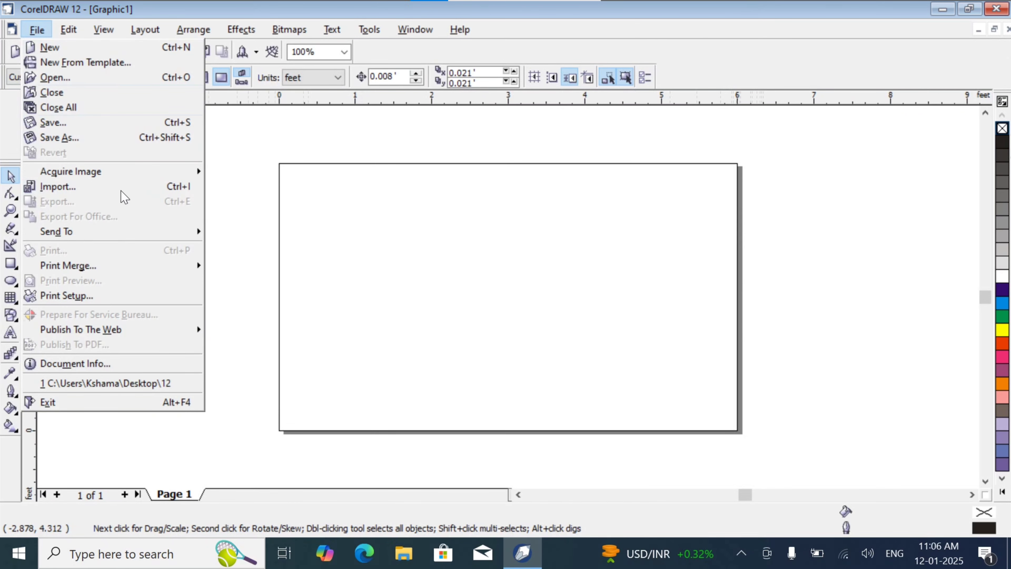
click(123, 186)
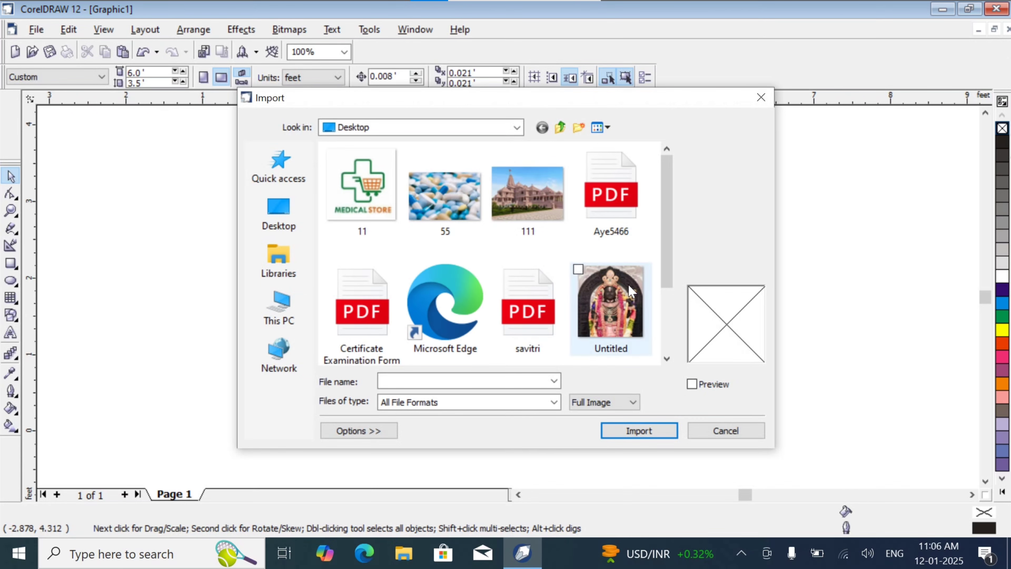
click(530, 195)
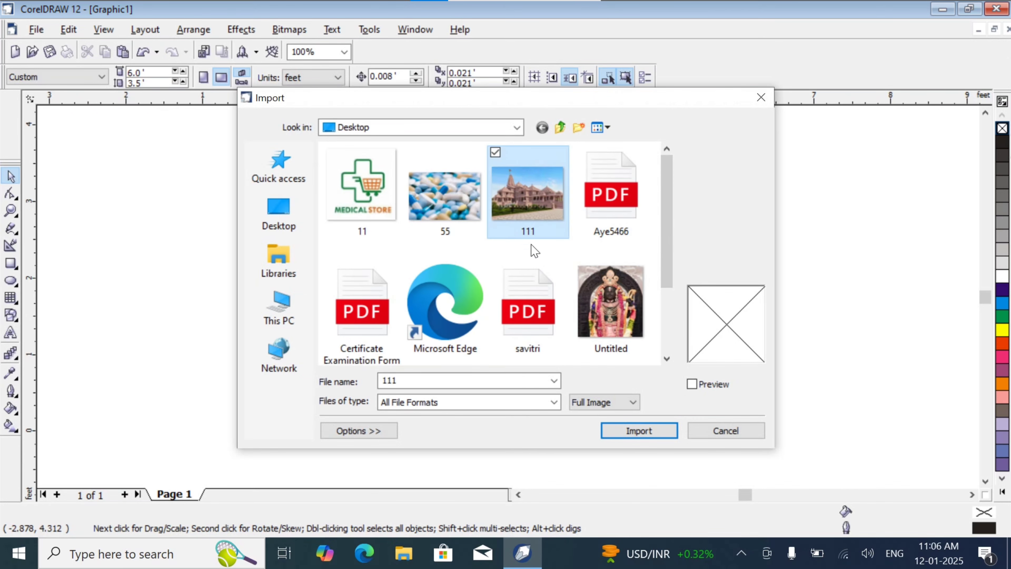
click(637, 431)
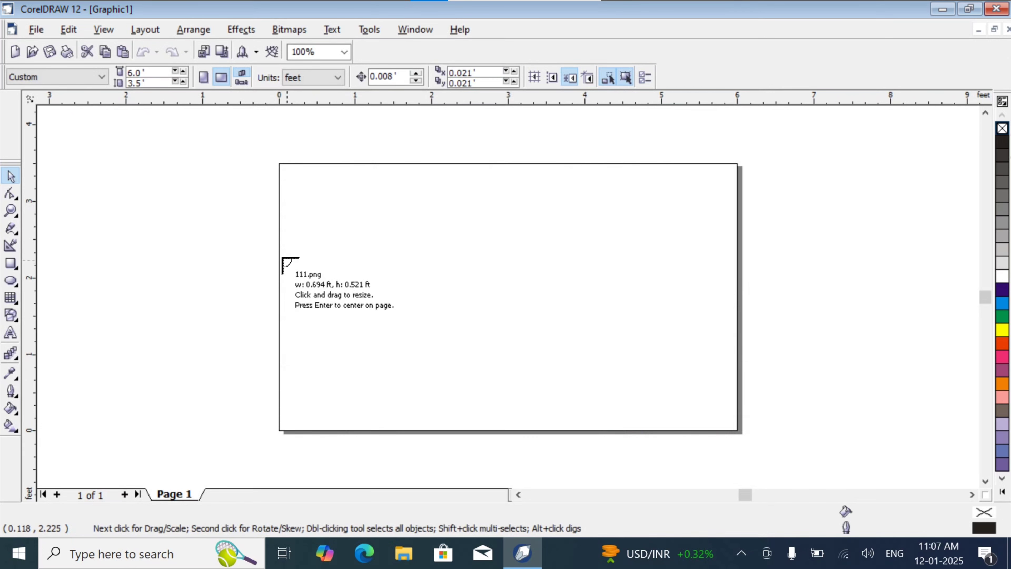
click(279, 256)
drag(279, 256, 512, 431)
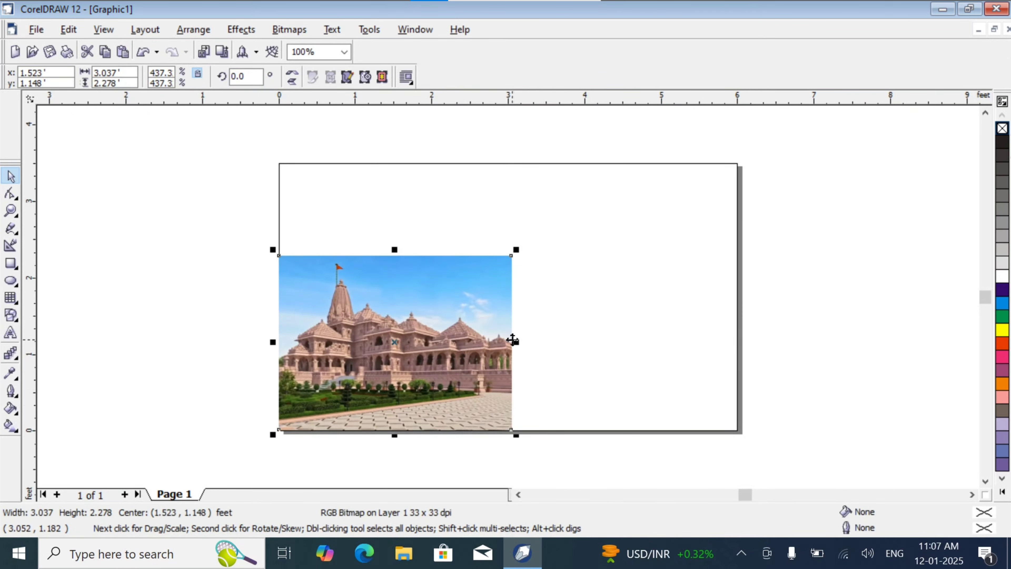
Stretch the temple photo to the full page height, about 3.63 ft wide by 3.48 ft high, keeping its left edge on the page border.
drag(517, 342, 602, 354)
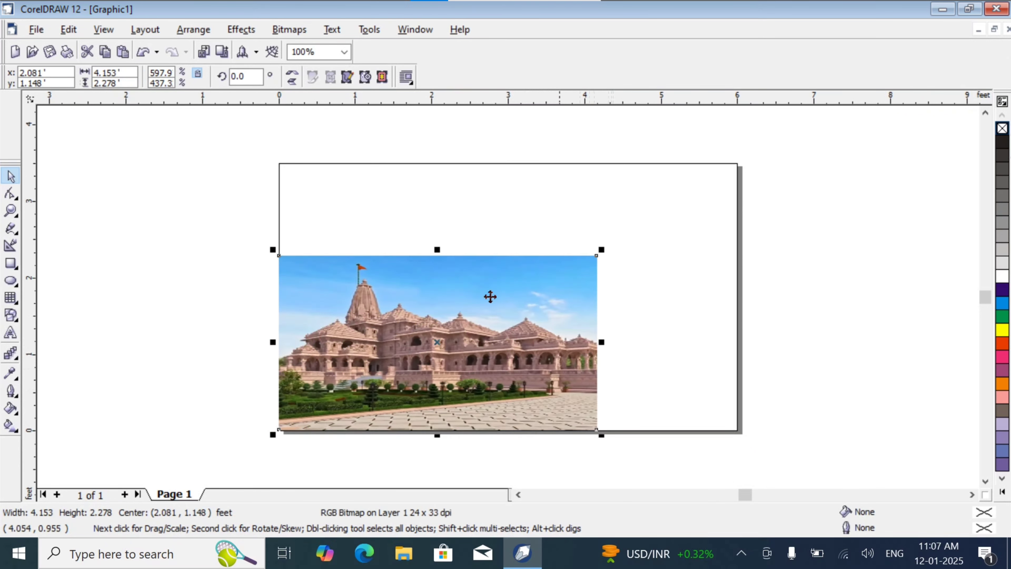
click(432, 266)
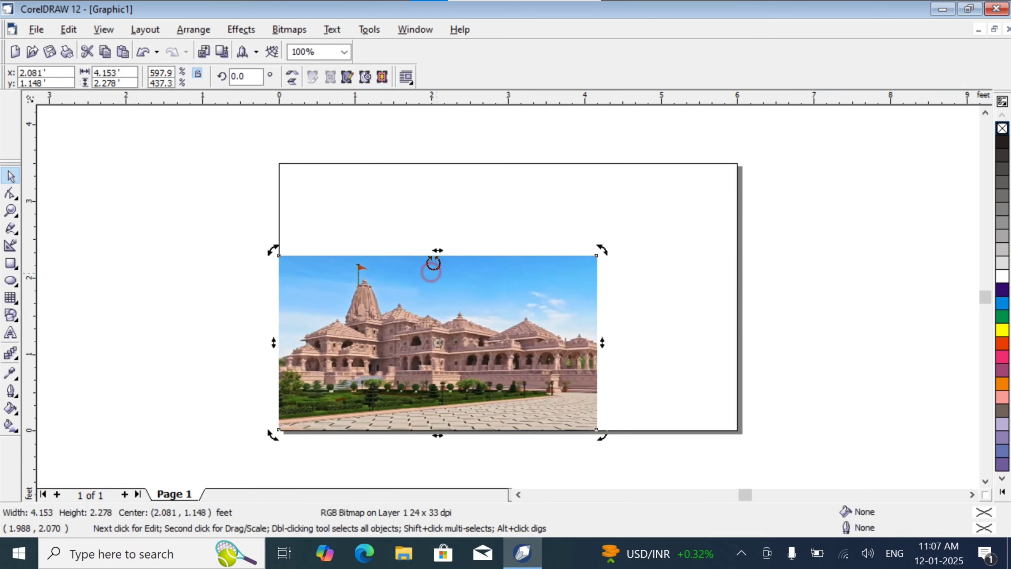
click(494, 293)
drag(439, 253, 438, 210)
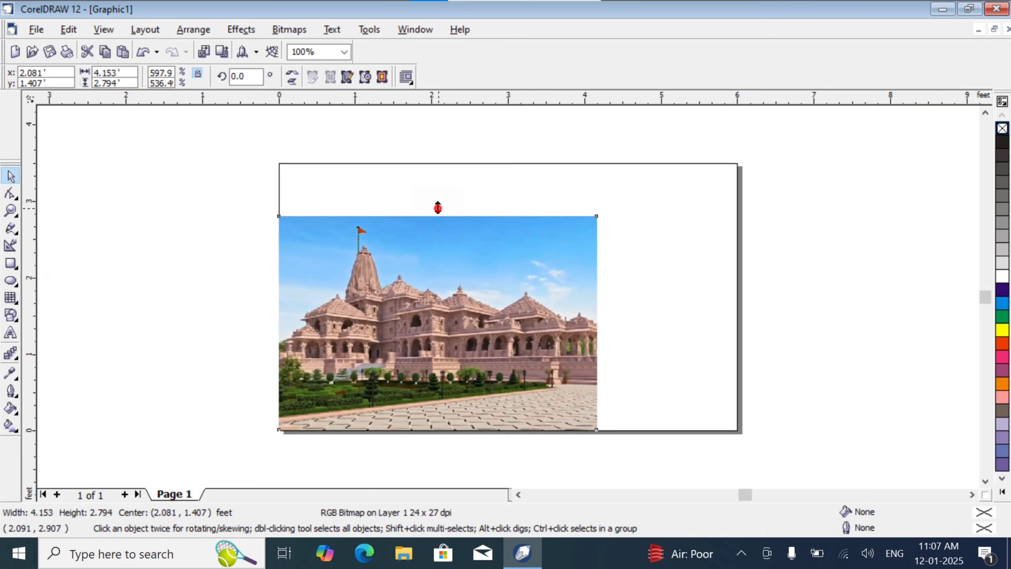
drag(437, 207, 437, 154)
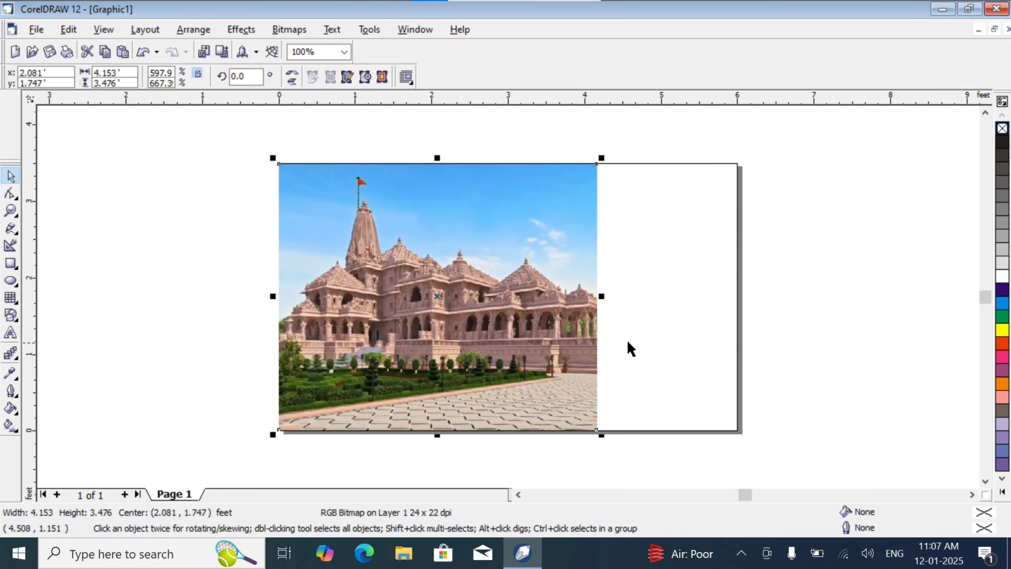
drag(601, 294, 741, 305)
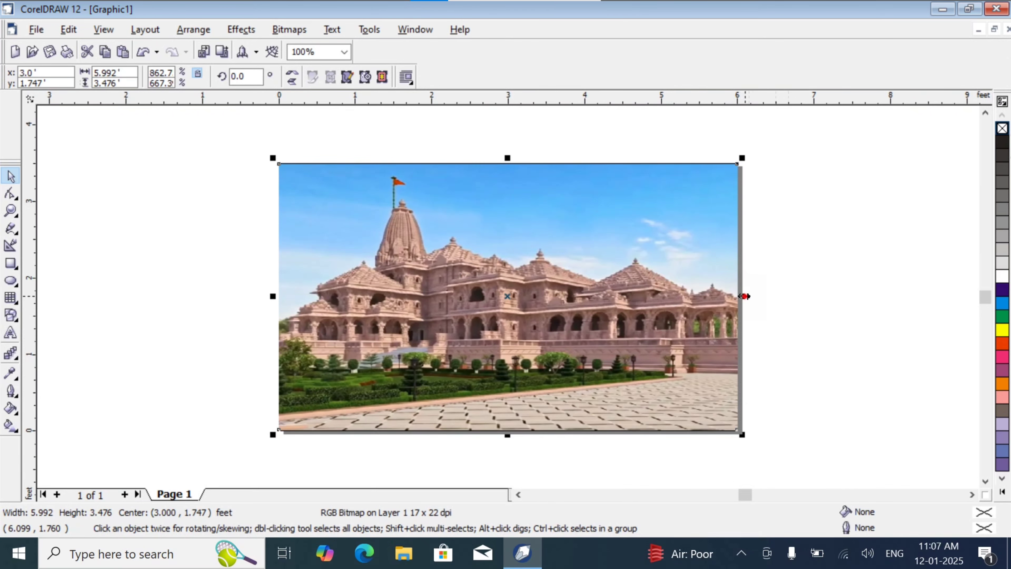
drag(744, 296, 559, 316)
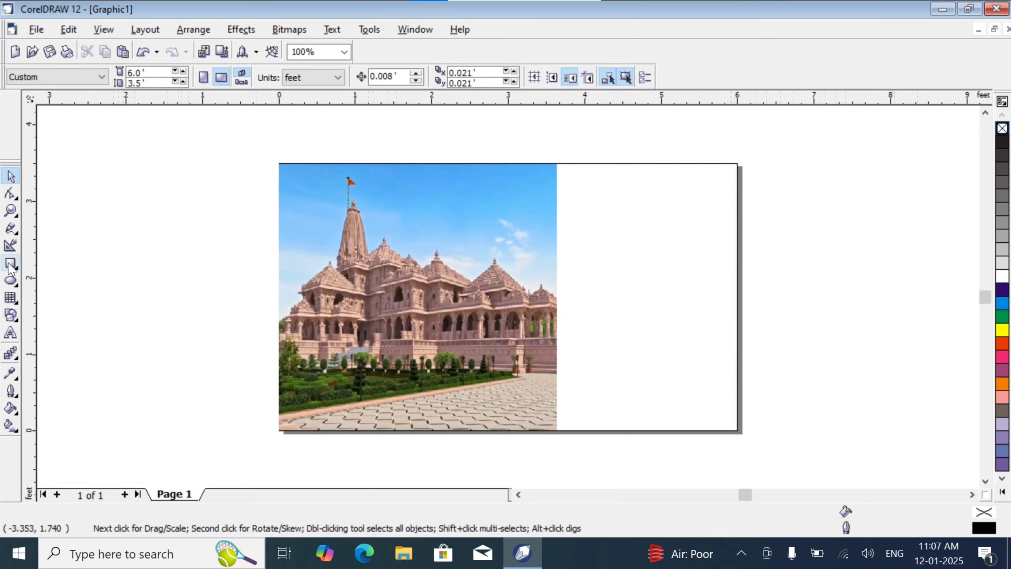
Copy and paste the temple photo, and place the duplicate directly against the original's right edge.
right_click(352, 238)
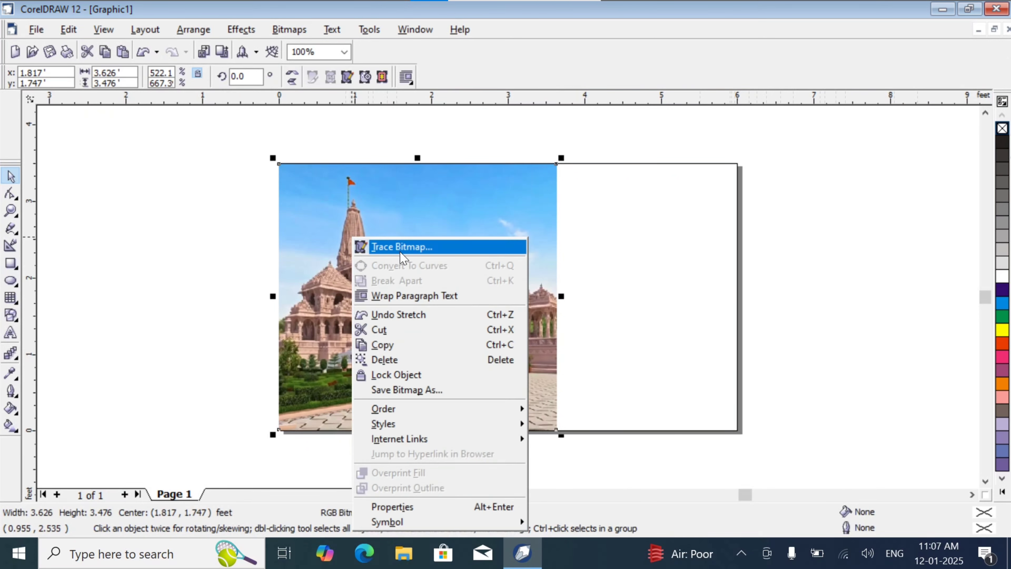
click(411, 345)
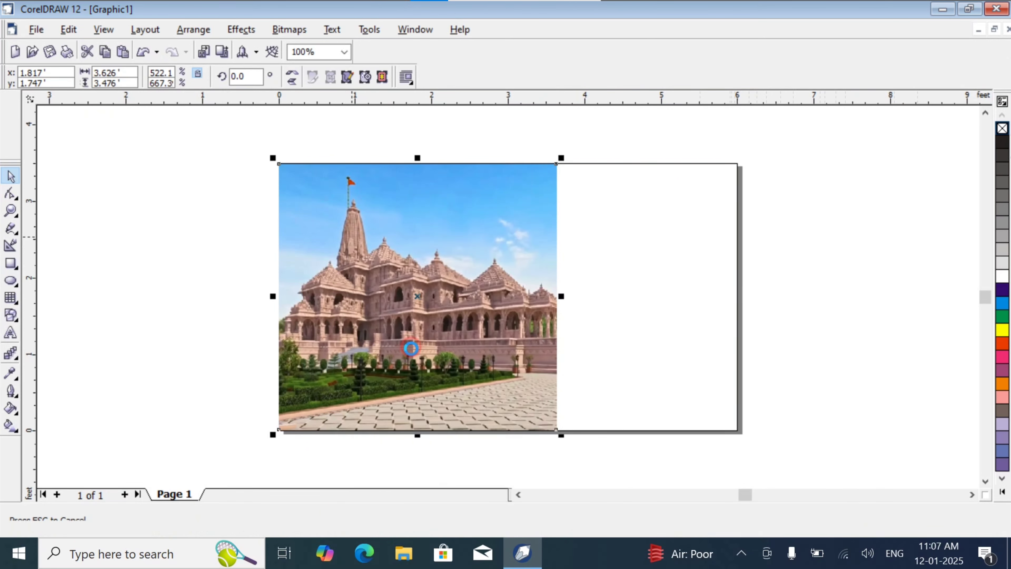
right_click(603, 239)
click(657, 326)
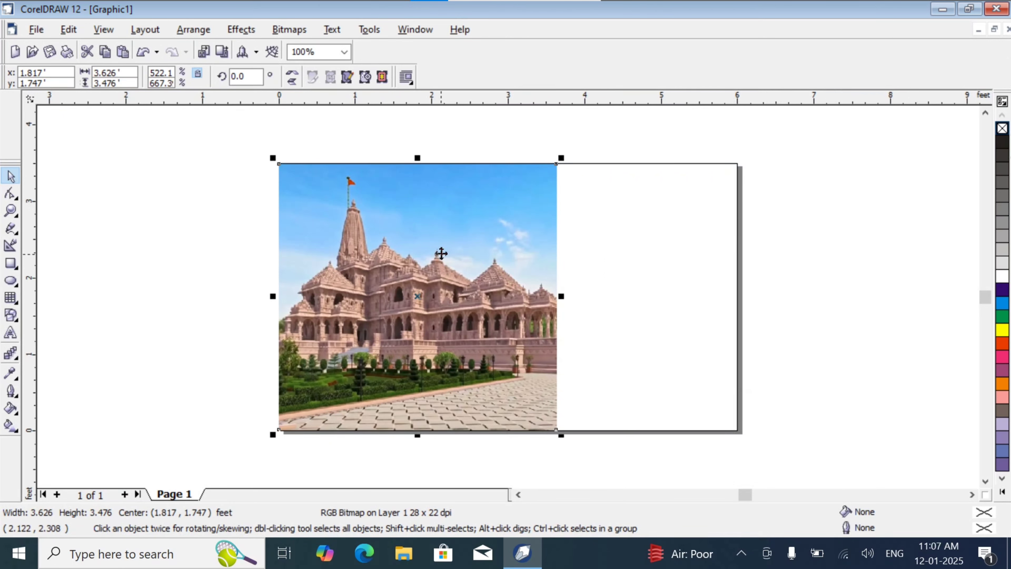
drag(401, 230, 677, 227)
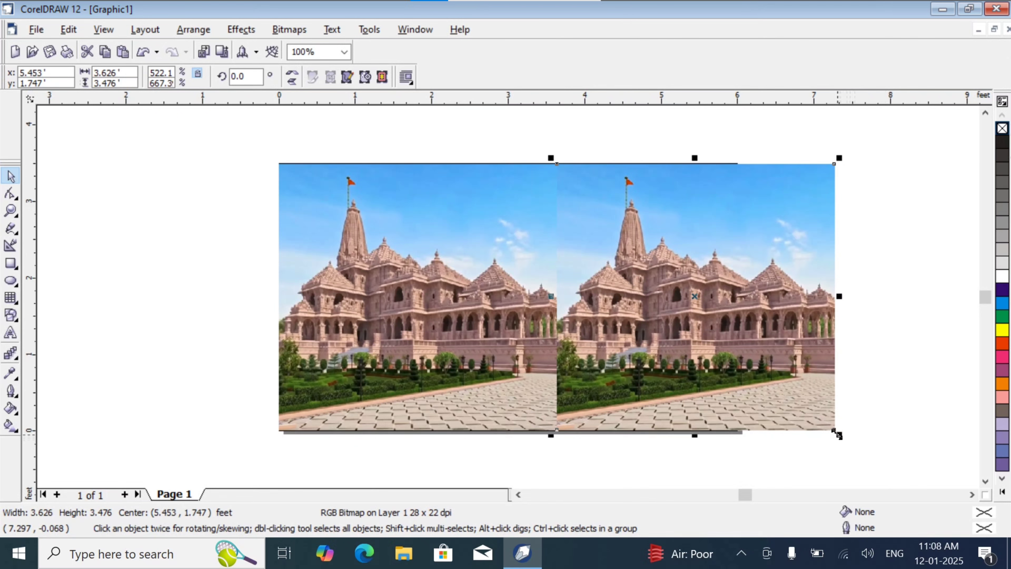
Resize the duplicate temple photo to about 2.35 ft wide by 3.48 ft high so it fills the remaining page area.
drag(838, 435, 797, 394)
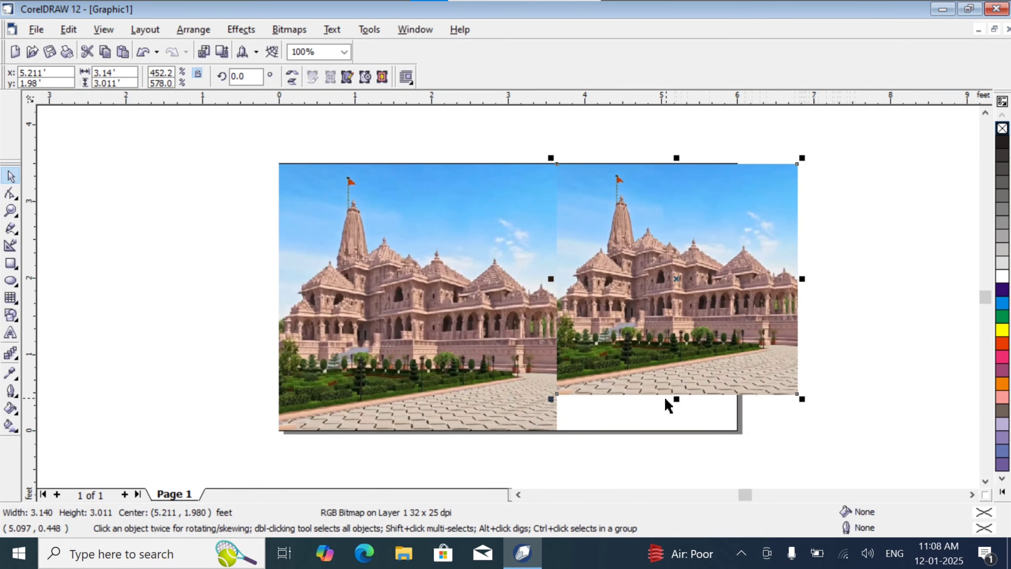
drag(677, 400, 681, 433)
drag(802, 294, 741, 294)
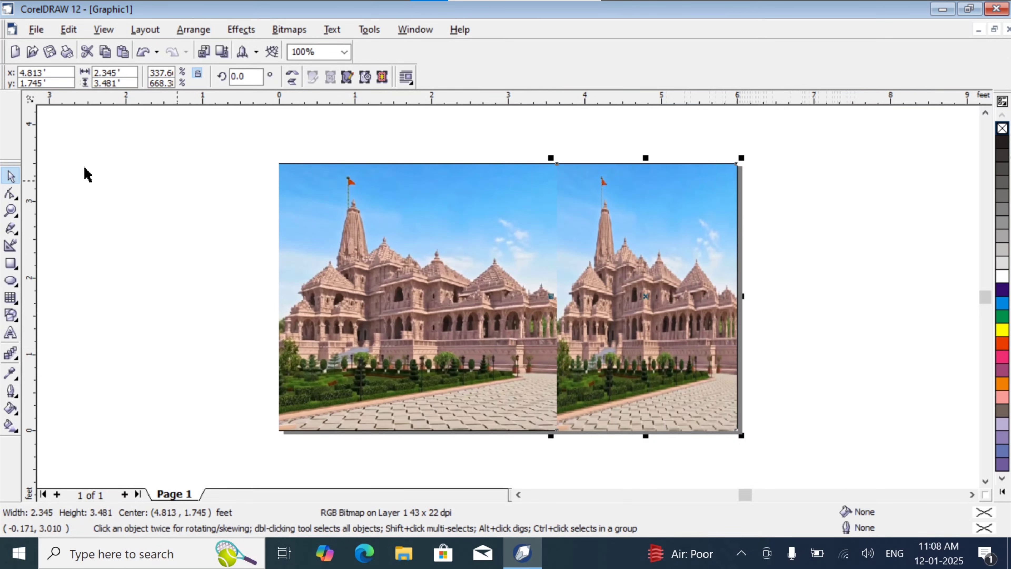
Draw a rectangle about 2.35 by 2.05 ft over the lower part of the right-hand photo, with white fill and white outline.
click(11, 263)
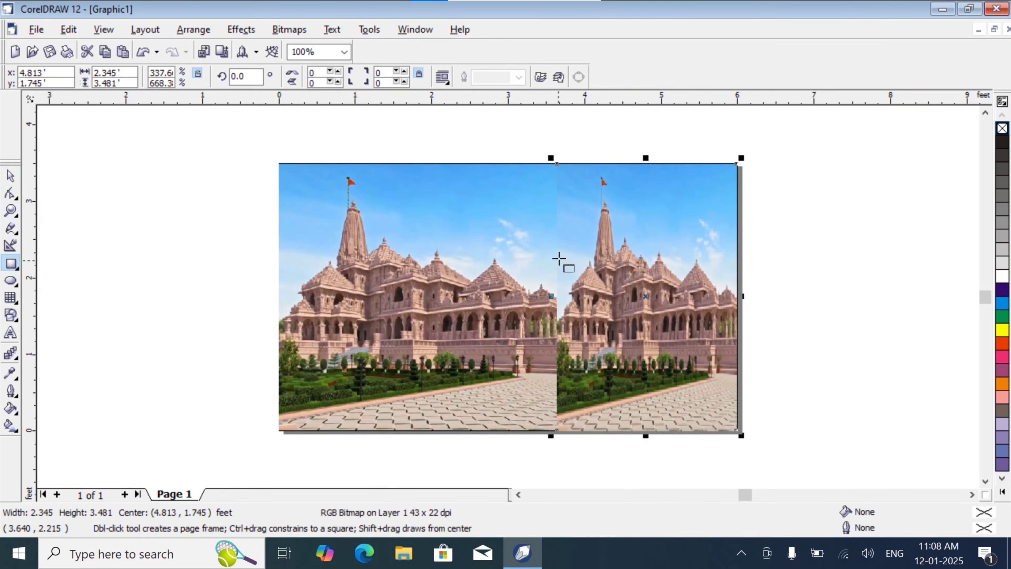
drag(557, 274, 736, 430)
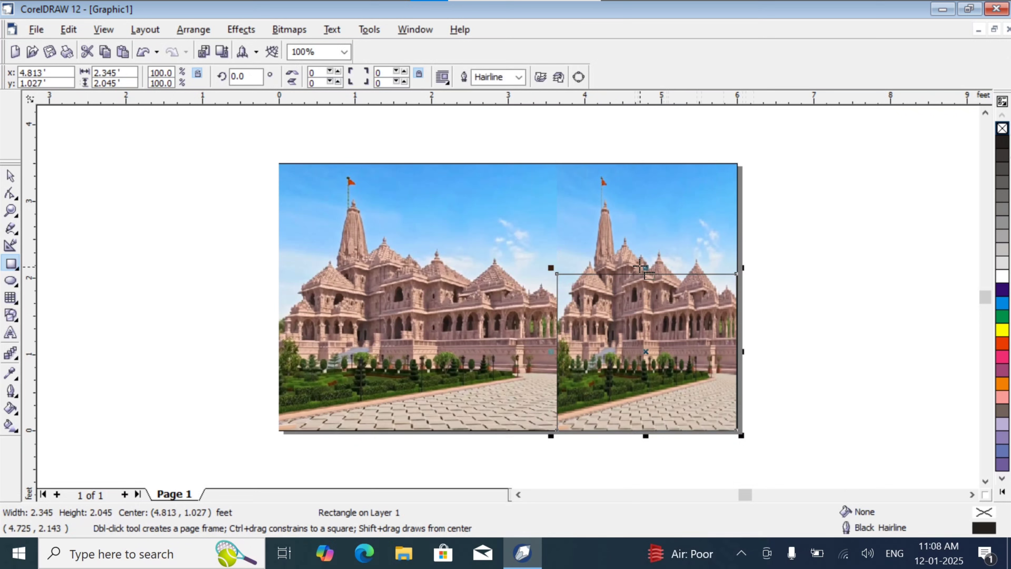
click(1005, 278)
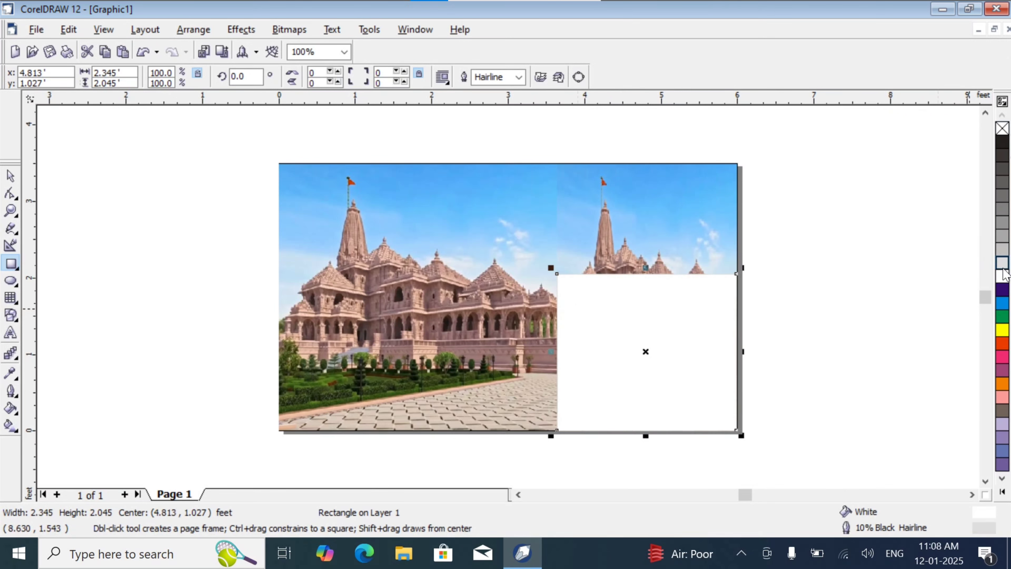
right_click(1004, 276)
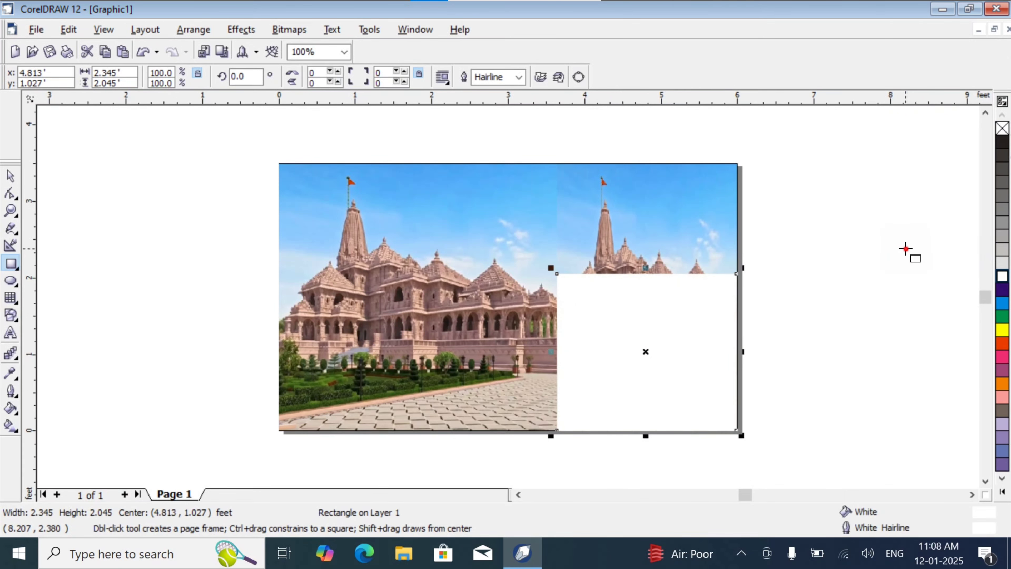
key(Escape)
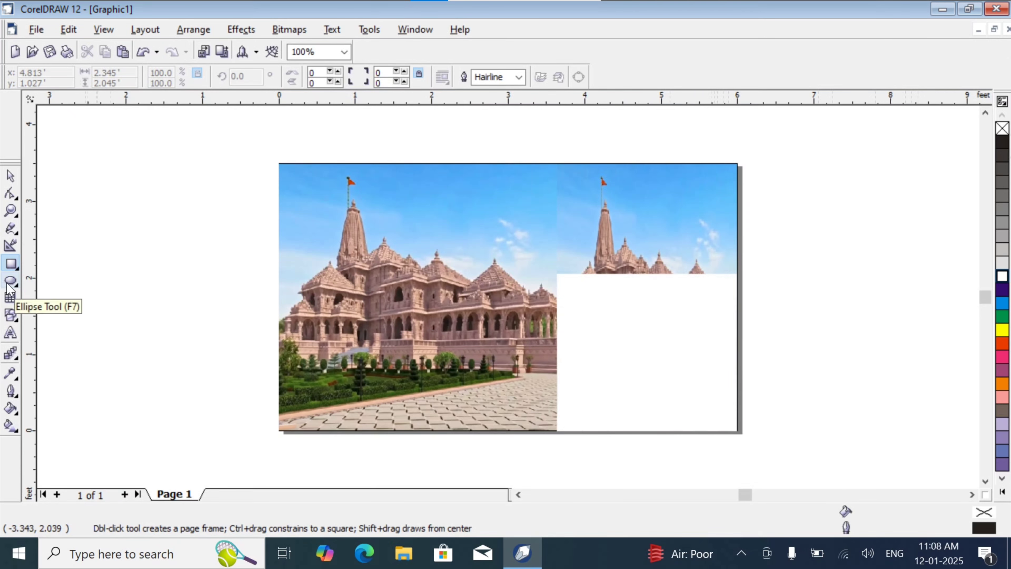
Import the deity image Untitled into the page's lower-left corner and stretch it to about 1.96 ft wide by 2.42 ft high.
click(9, 175)
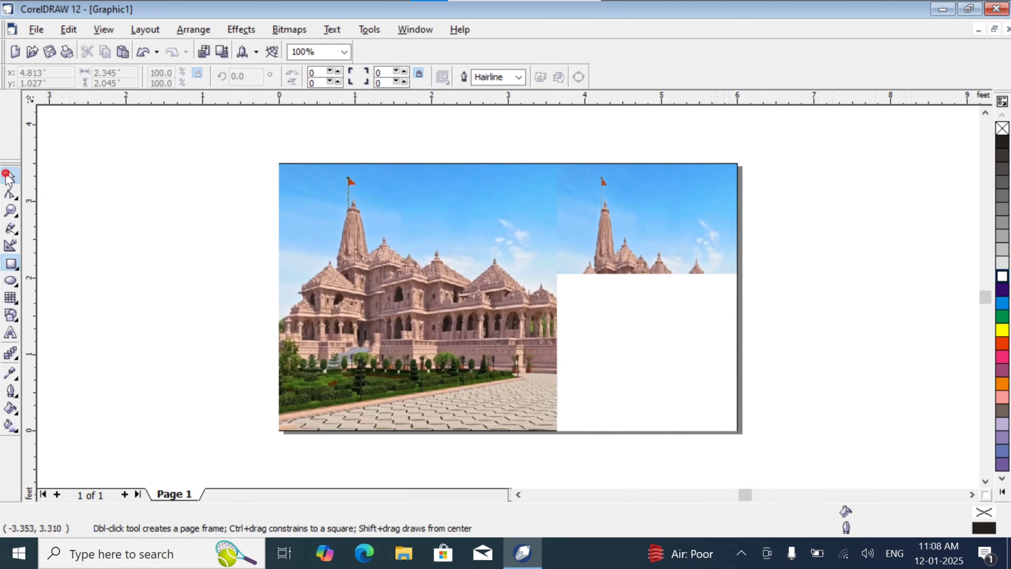
click(82, 187)
click(31, 29)
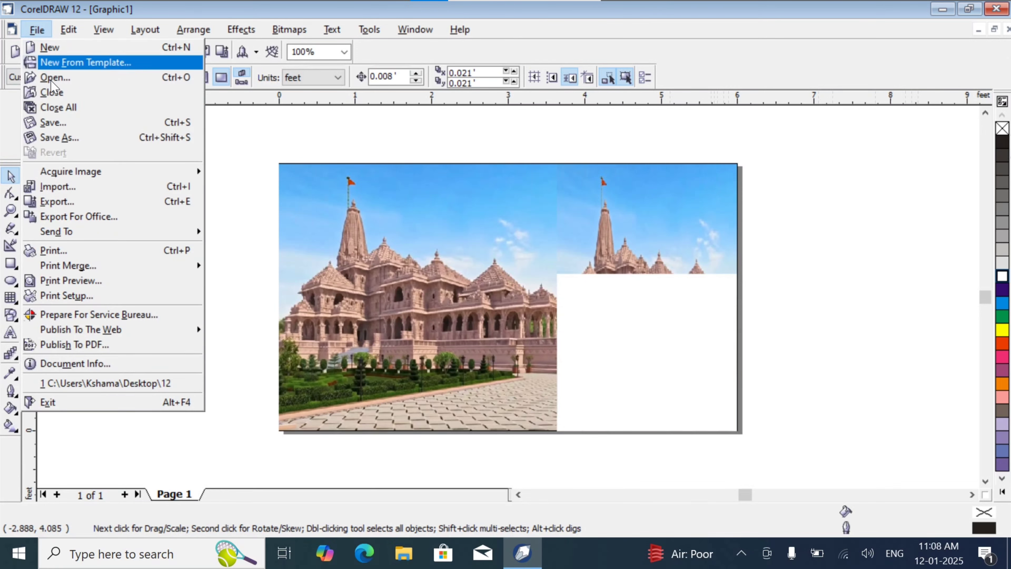
click(82, 188)
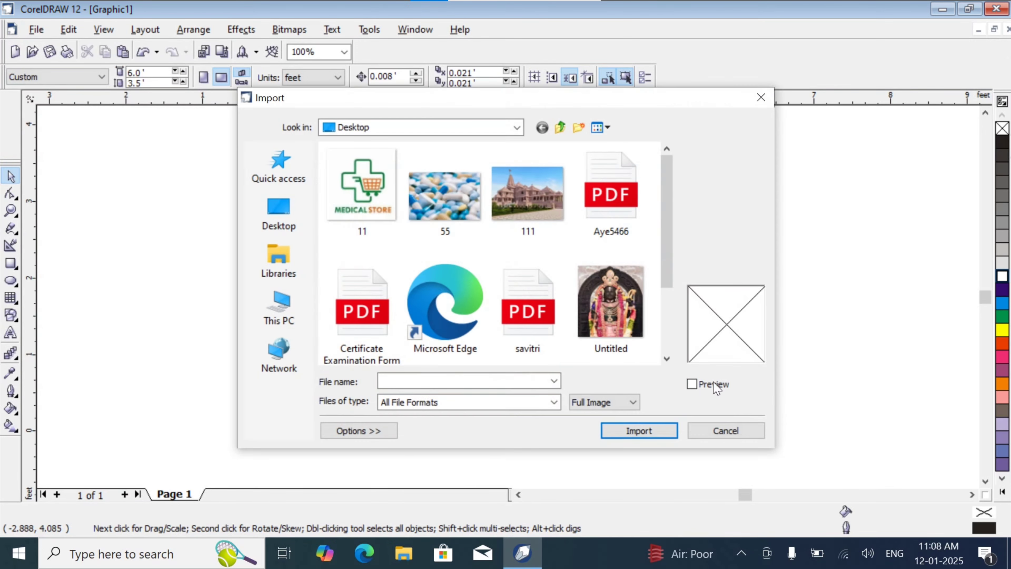
click(610, 303)
click(633, 432)
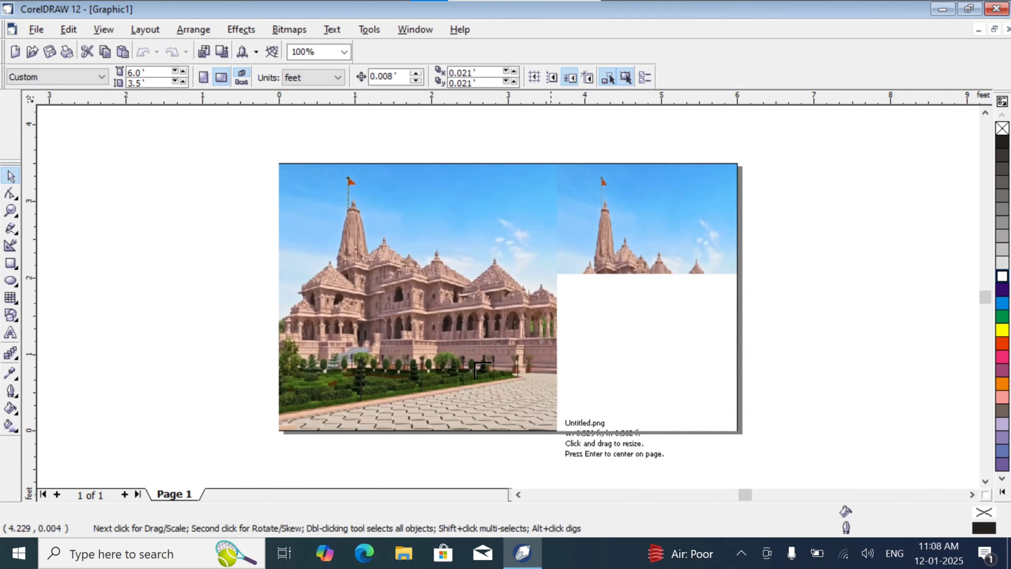
click(279, 262)
drag(279, 262, 429, 401)
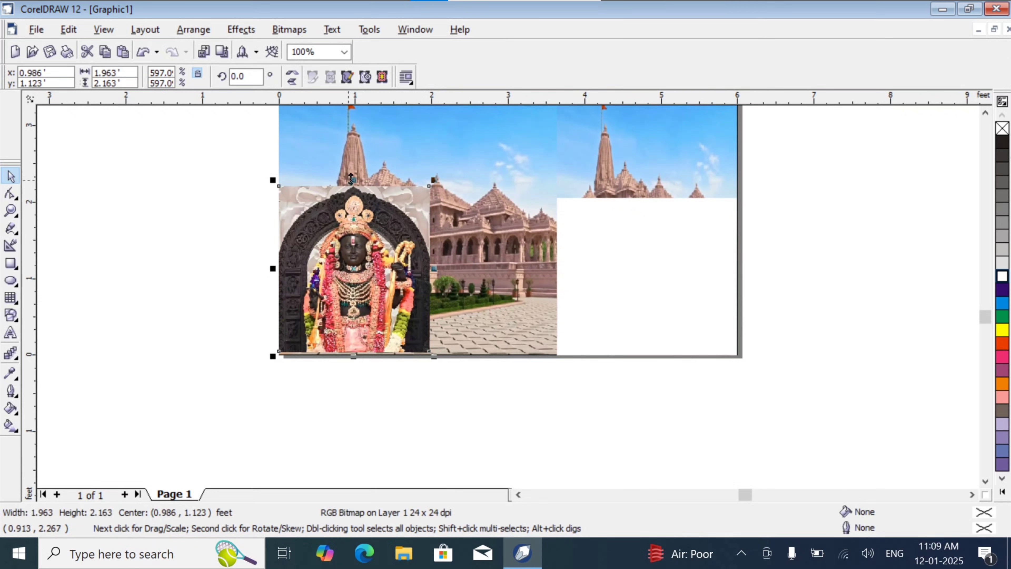
drag(351, 179, 352, 160)
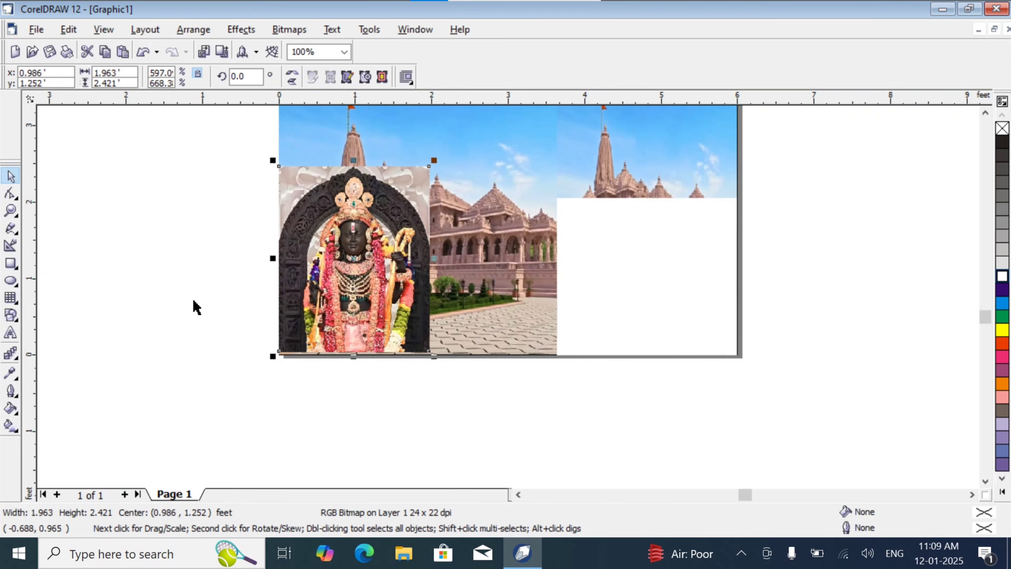
click(168, 342)
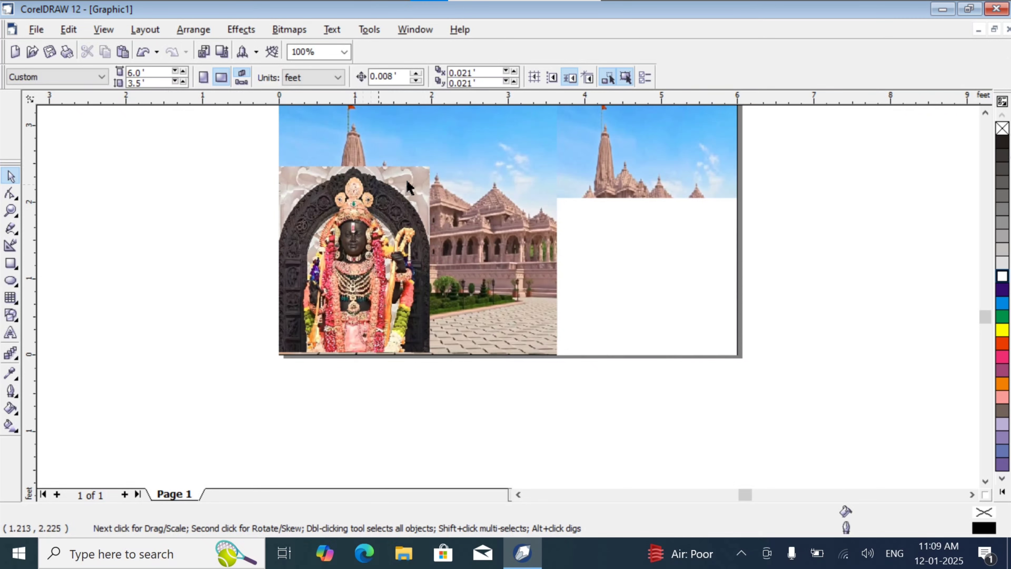
Zoom in to 400% on the upper part of the deity image and activate the Eraser tool.
click(985, 114)
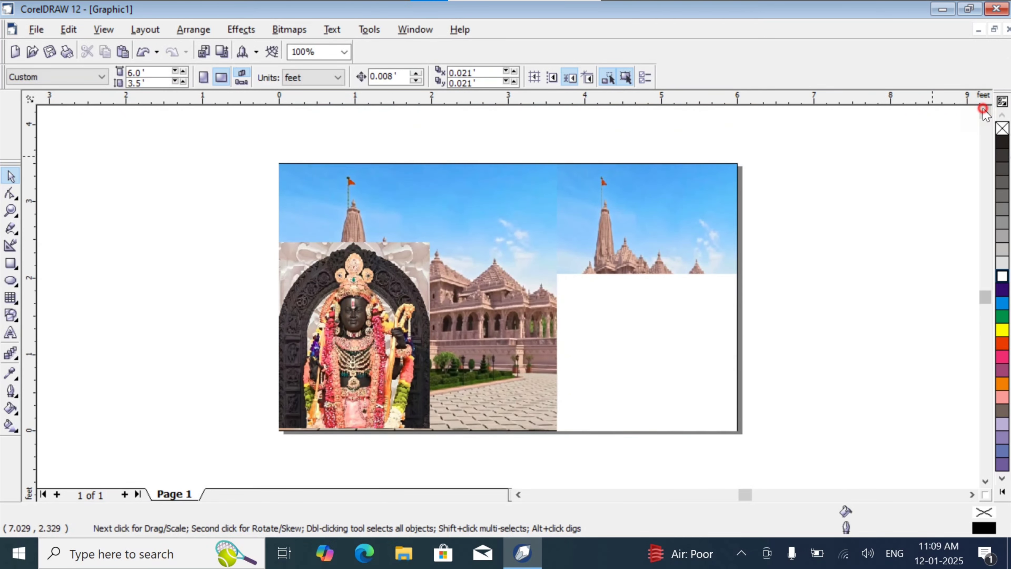
click(10, 211)
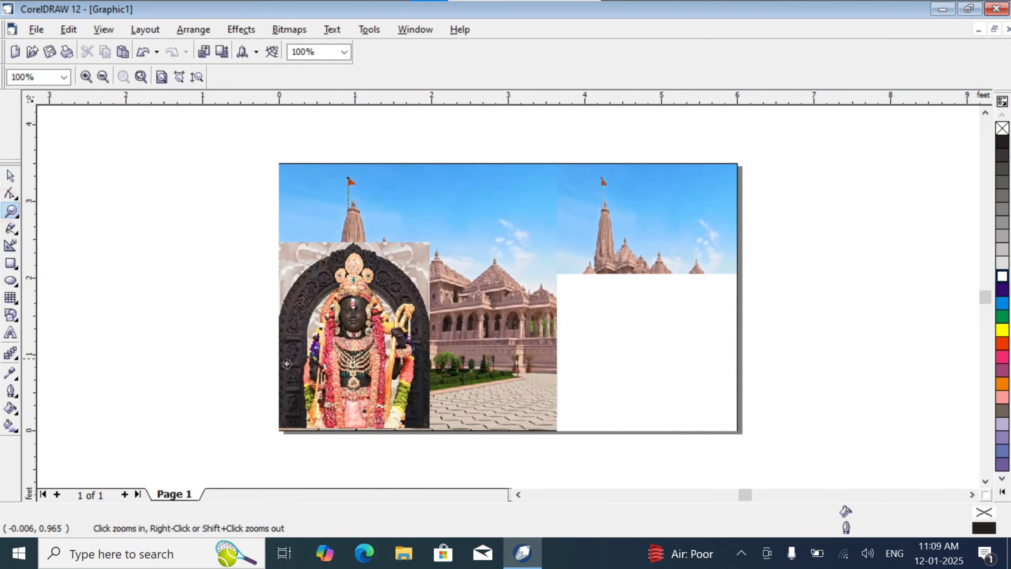
click(321, 355)
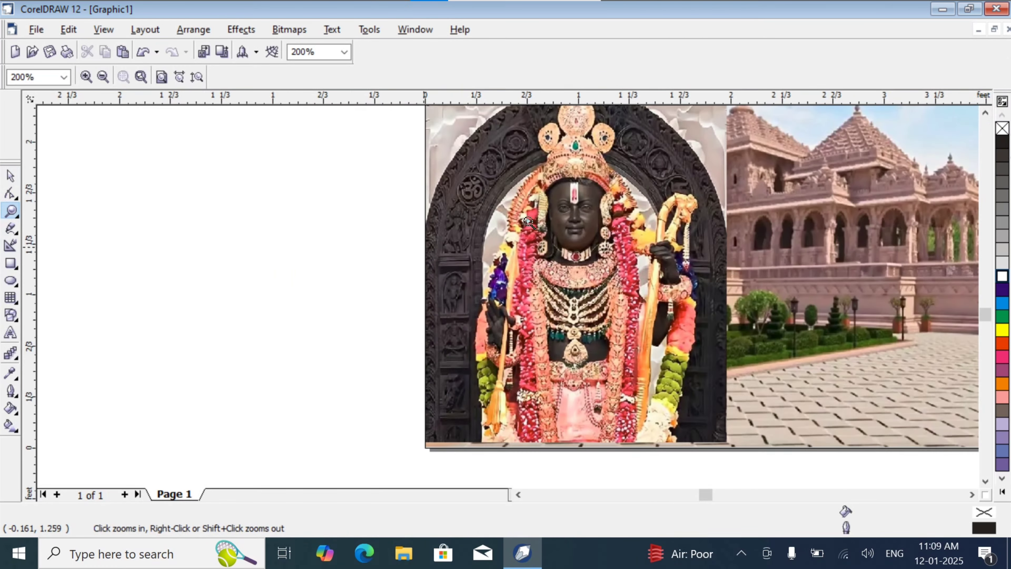
click(986, 113)
click(500, 203)
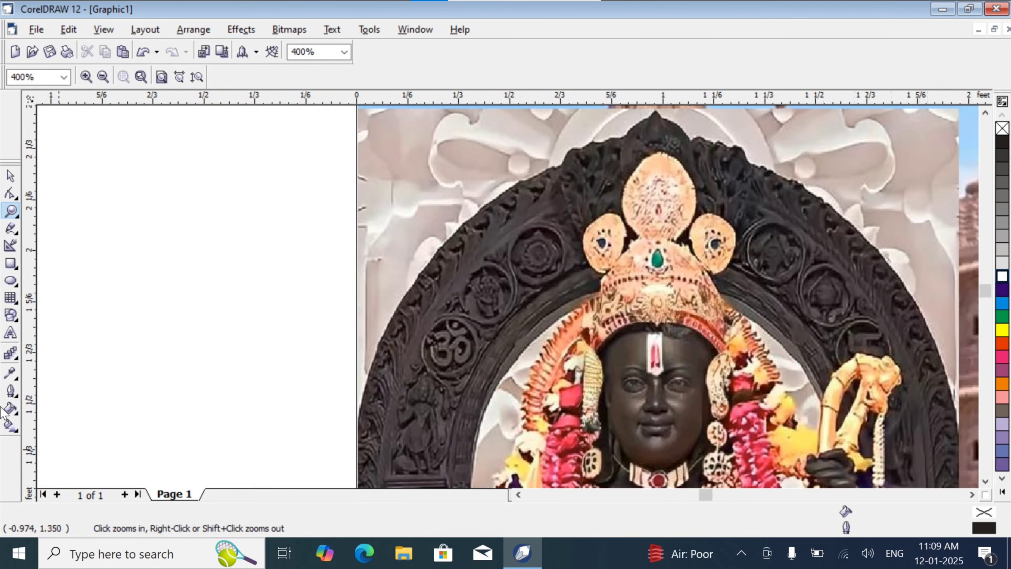
click(18, 197)
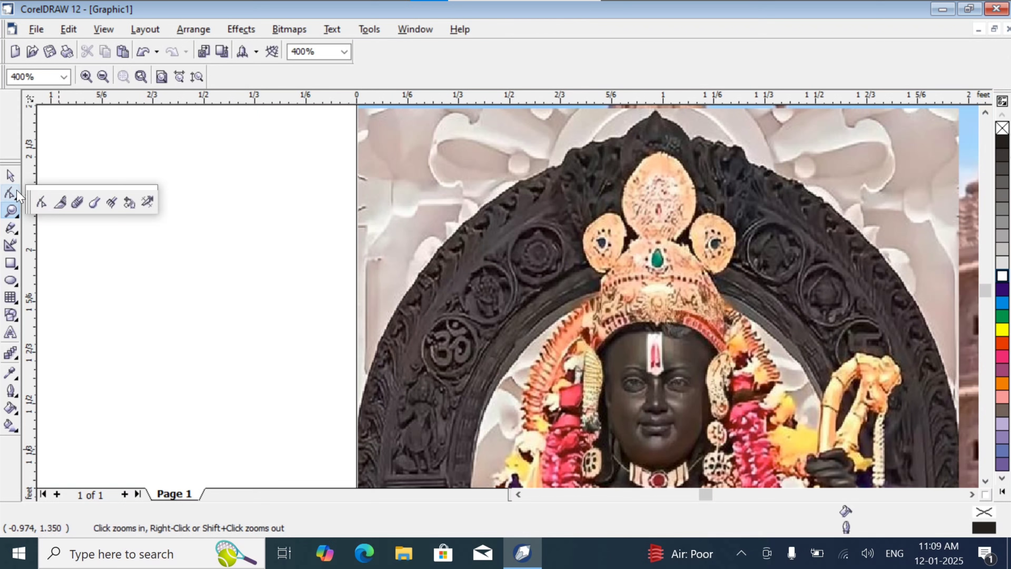
click(77, 202)
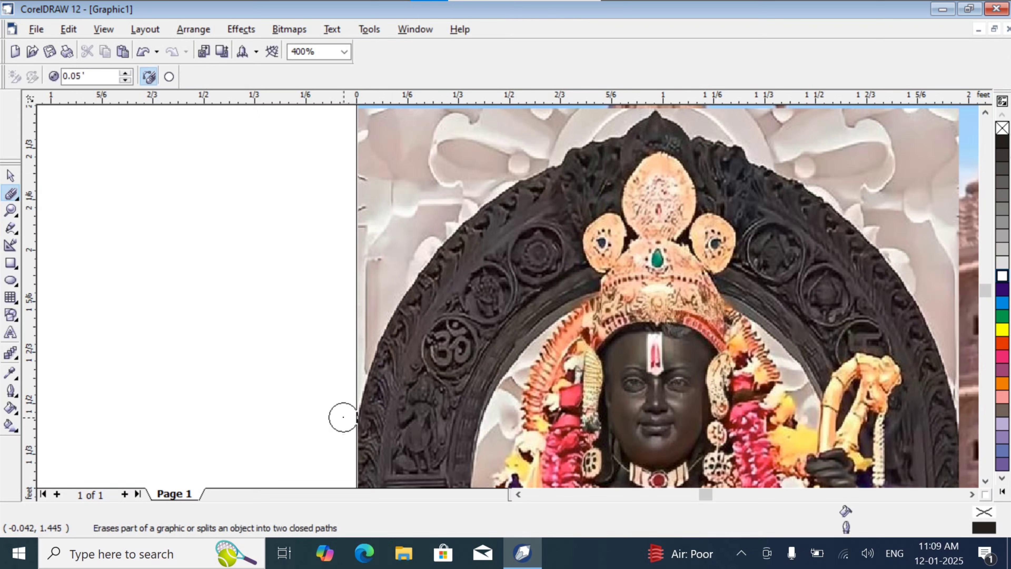
click(359, 387)
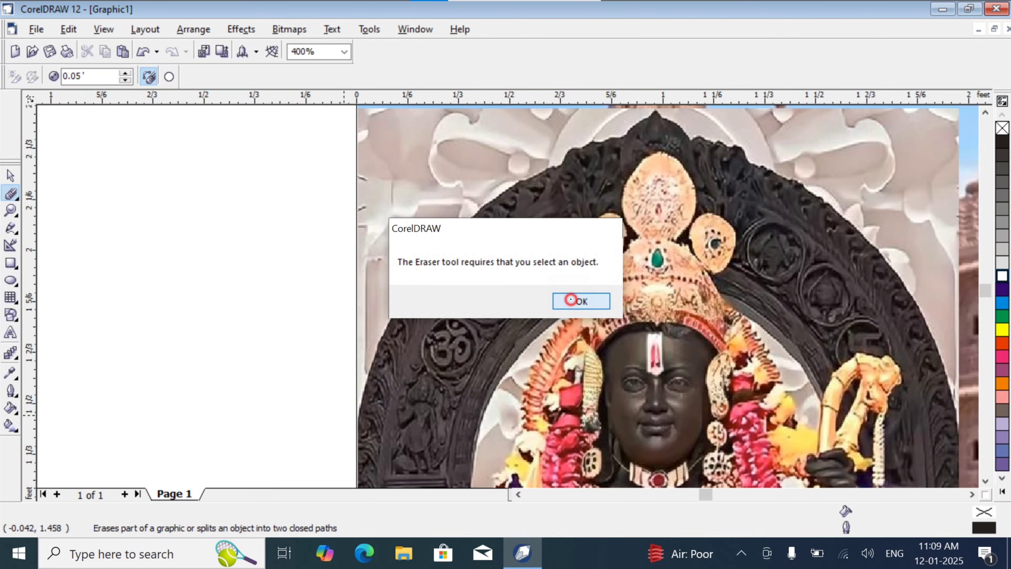
click(577, 301)
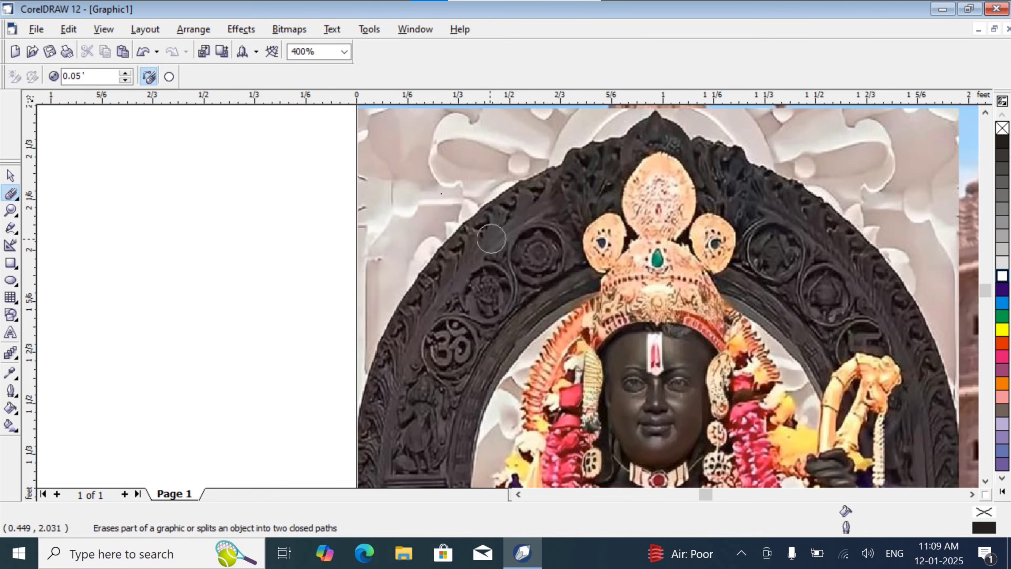
click(361, 114)
click(585, 301)
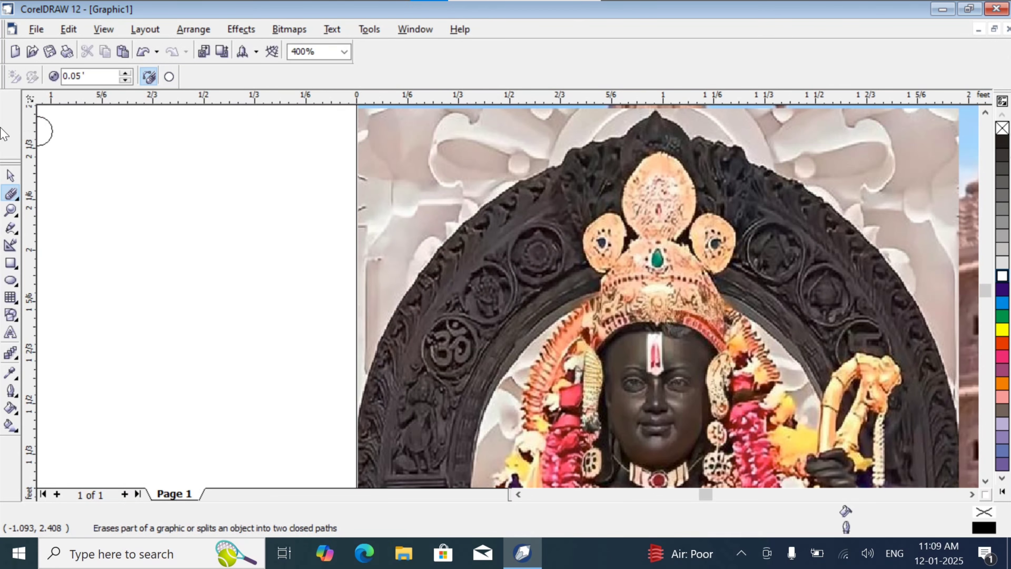
Select the deity image and erase the pale background along its left edge with the 0.05 ft eraser.
click(11, 175)
click(513, 176)
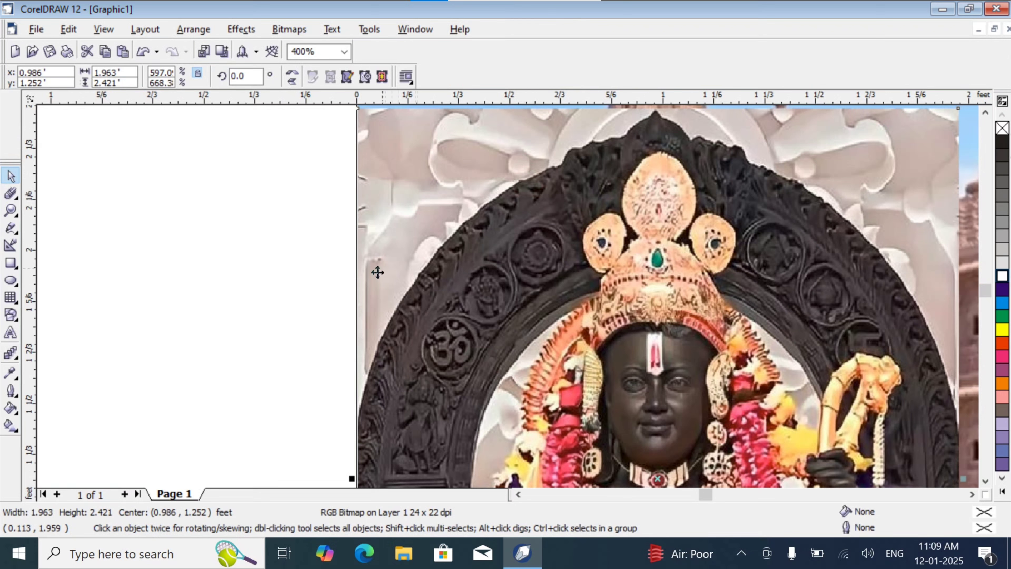
click(10, 263)
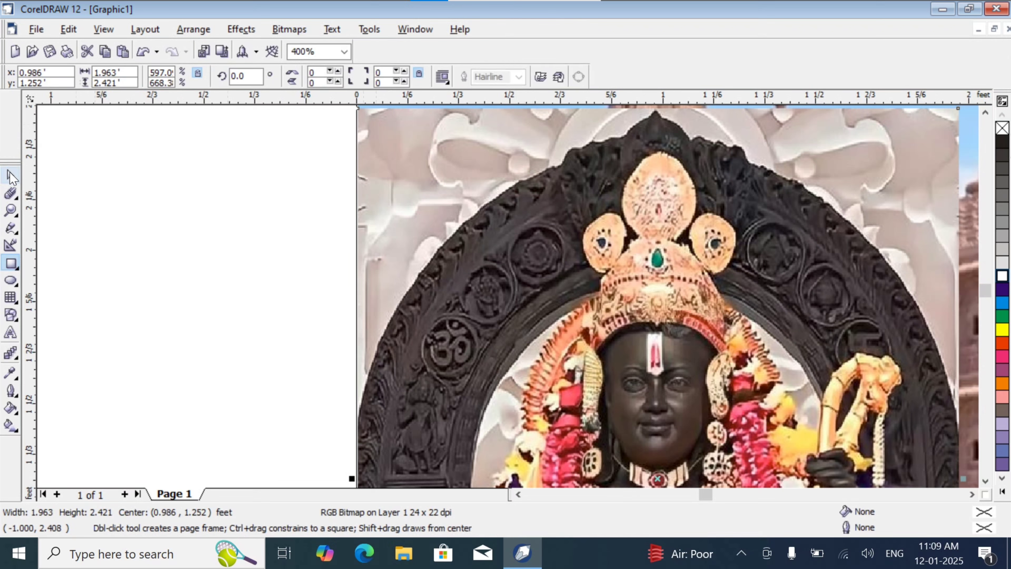
click(10, 175)
click(452, 144)
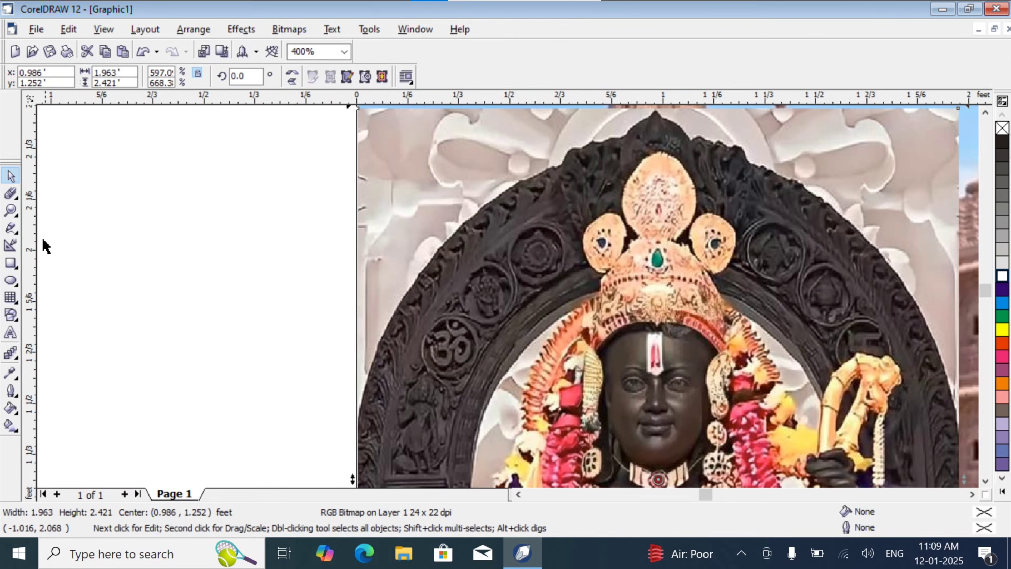
click(431, 167)
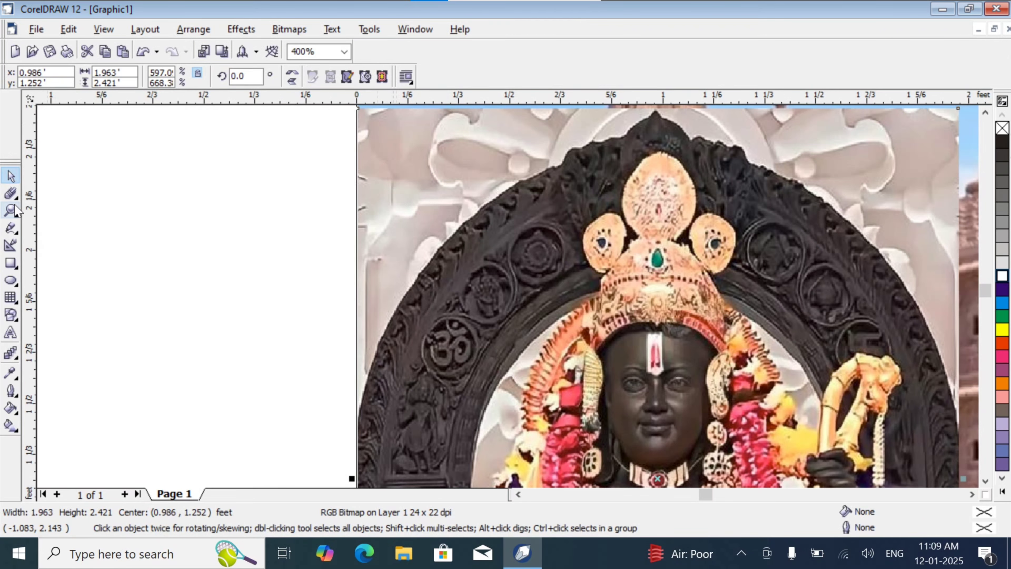
click(11, 194)
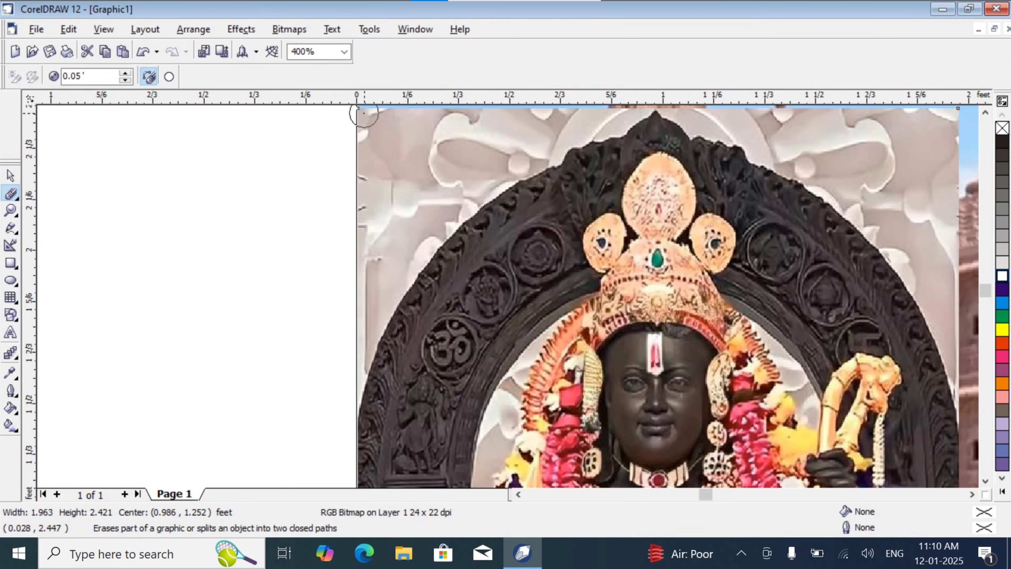
mouse_move(364, 113)
mouse_down()
mouse_move(383, 150)
mouse_move(369, 141)
mouse_move(367, 315)
mouse_move(347, 404)
mouse_up()
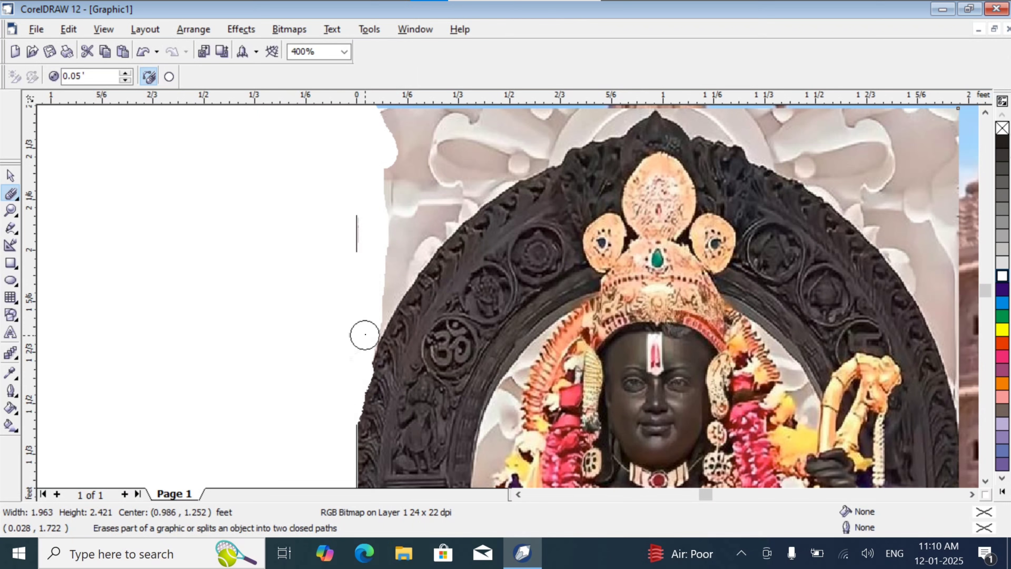
Erase the remaining pale background above the left half of the deity's arch, undoing the stray stroke.
mouse_move(365, 335)
mouse_down()
mouse_move(399, 272)
mouse_move(464, 205)
mouse_up()
mouse_move(392, 263)
mouse_down()
mouse_move(413, 194)
mouse_move(435, 174)
mouse_move(458, 163)
mouse_move(409, 220)
mouse_move(454, 186)
mouse_move(537, 159)
mouse_move(461, 204)
mouse_up()
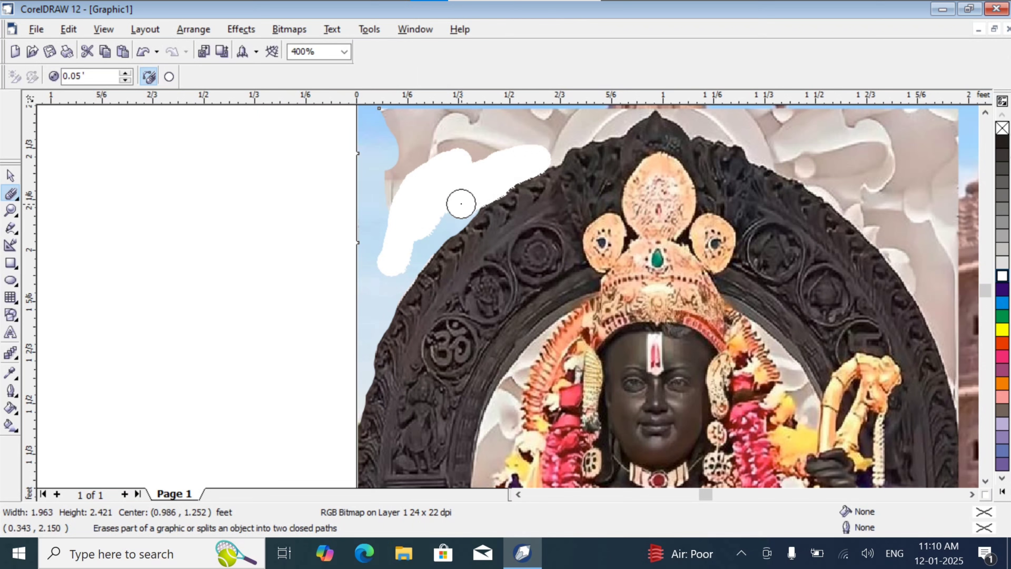
key(ctrl+z)
mouse_move(422, 156)
mouse_down()
mouse_move(394, 172)
mouse_move(390, 190)
mouse_move(406, 193)
mouse_move(487, 150)
mouse_move(551, 157)
mouse_move(574, 134)
mouse_move(624, 115)
mouse_move(382, 121)
mouse_move(415, 112)
mouse_move(513, 117)
mouse_move(398, 161)
mouse_up()
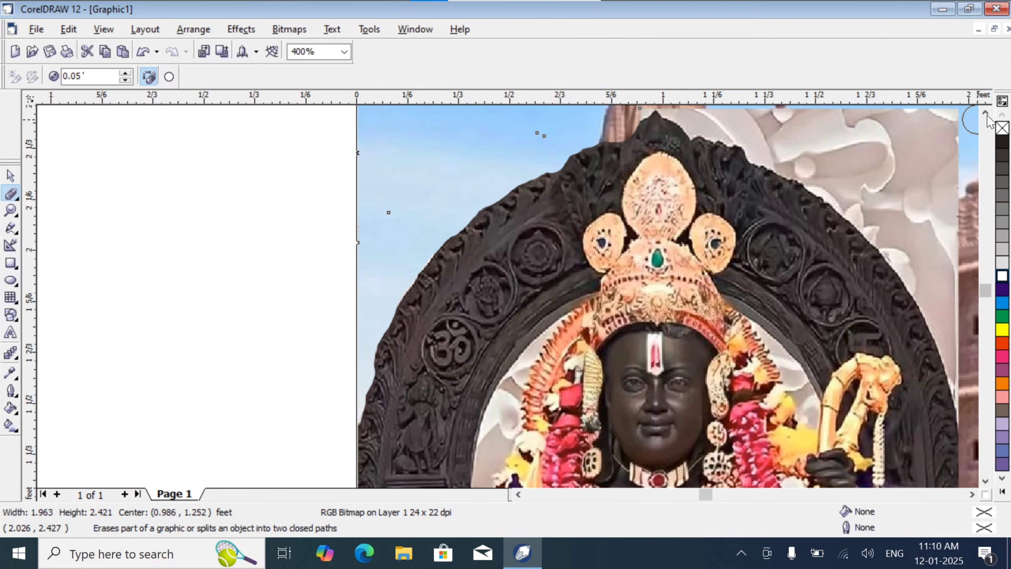
Erase the pale background above and beside the right half of the deity's arch, following its outline.
scroll(972, 152, up, 2)
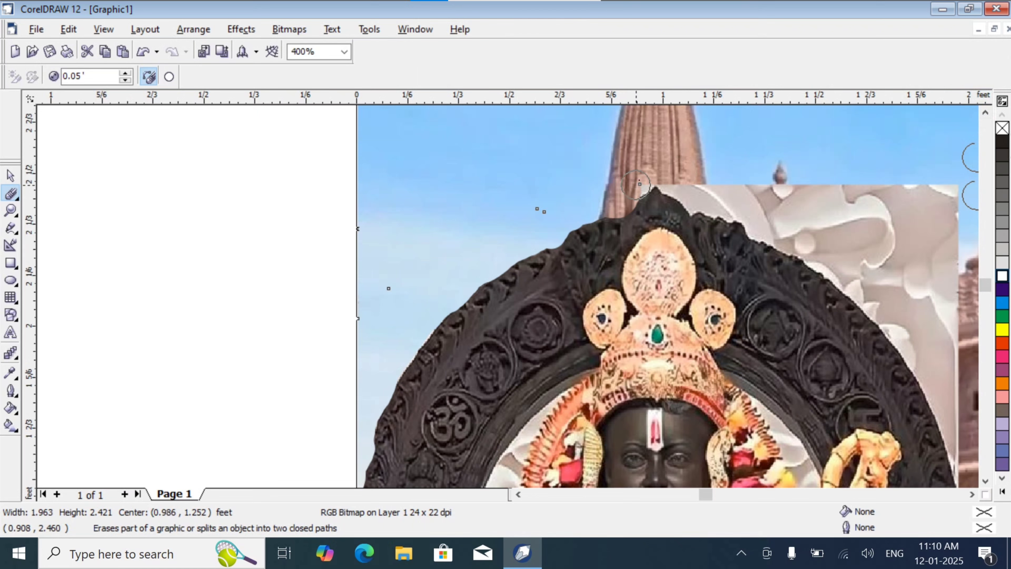
mouse_move(639, 179)
mouse_down()
mouse_move(675, 175)
mouse_move(671, 182)
mouse_move(747, 192)
mouse_move(932, 189)
mouse_move(952, 203)
mouse_move(953, 293)
mouse_move(928, 199)
mouse_move(939, 230)
mouse_move(804, 192)
mouse_move(695, 196)
mouse_move(889, 233)
mouse_move(923, 259)
mouse_move(964, 335)
mouse_move(973, 477)
mouse_move(932, 324)
mouse_move(951, 330)
mouse_move(957, 377)
mouse_move(943, 406)
mouse_move(912, 345)
mouse_move(849, 277)
mouse_move(758, 226)
mouse_move(921, 278)
mouse_move(906, 310)
mouse_move(880, 271)
mouse_move(911, 296)
mouse_move(892, 280)
mouse_up()
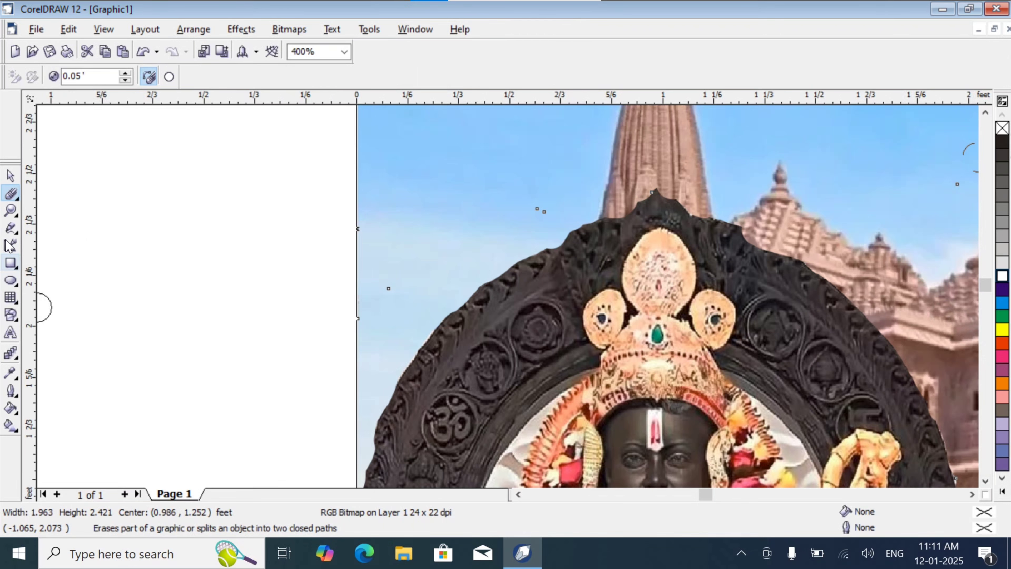
click(10, 210)
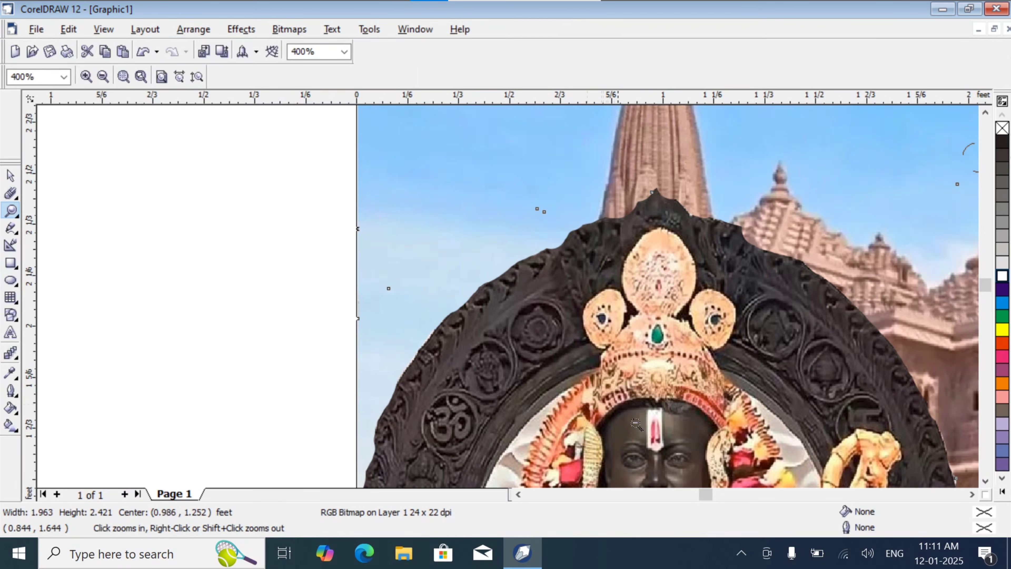
right_click(712, 382)
right_click(699, 413)
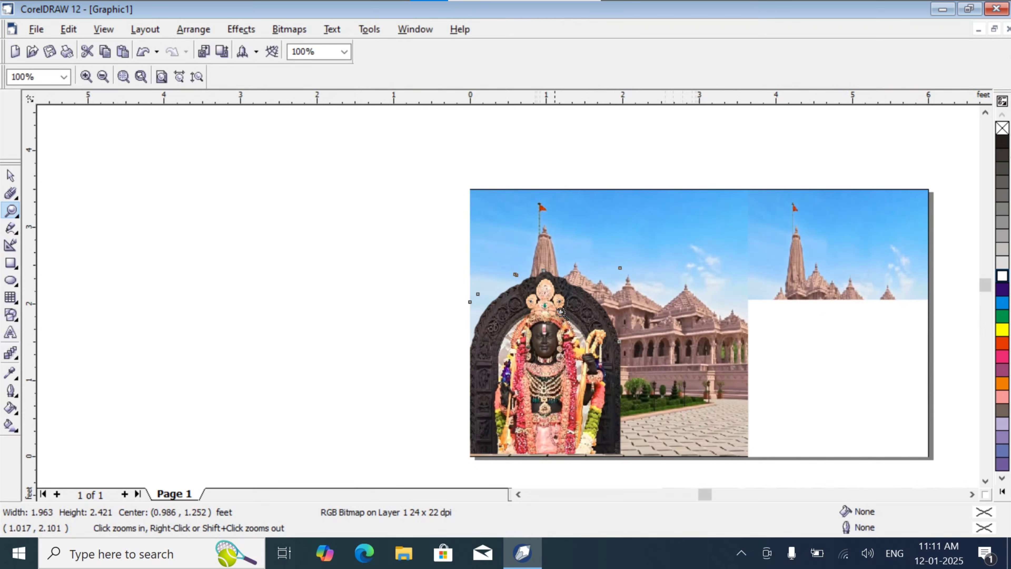
click(11, 176)
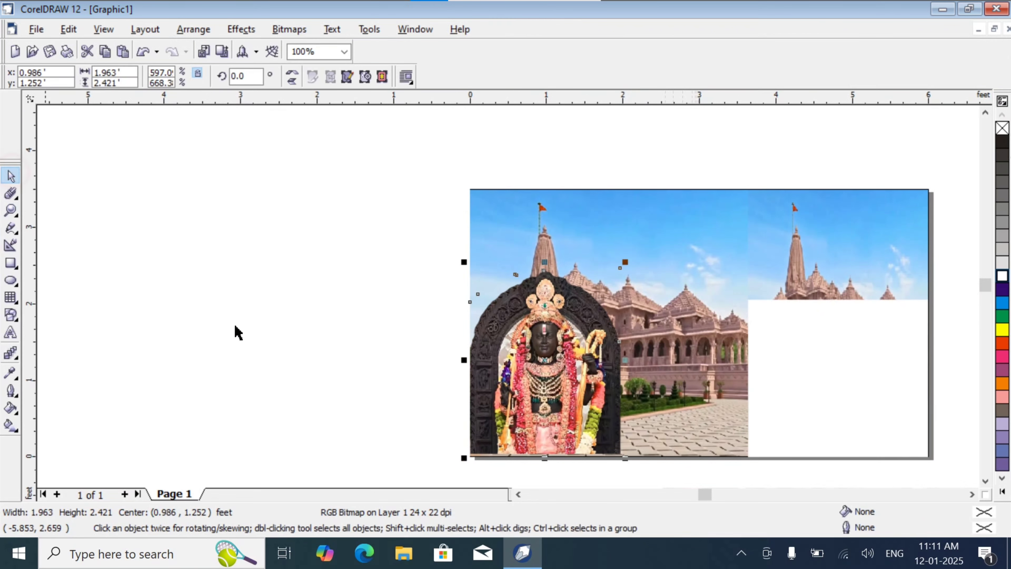
click(579, 353)
click(571, 389)
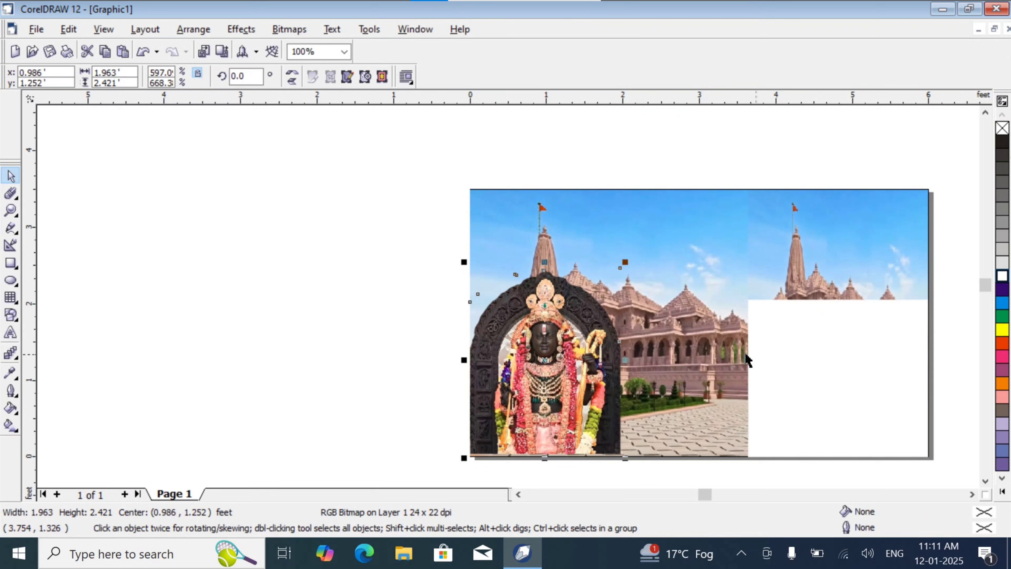
Start an artistic text in the empty area left of the page with the font Kruti Dev 021.
click(10, 332)
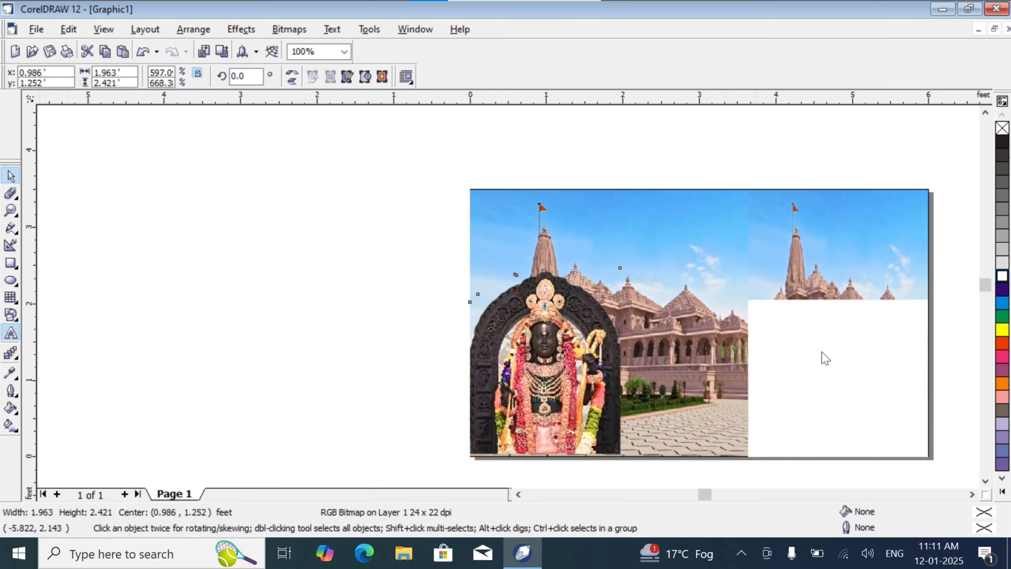
click(277, 239)
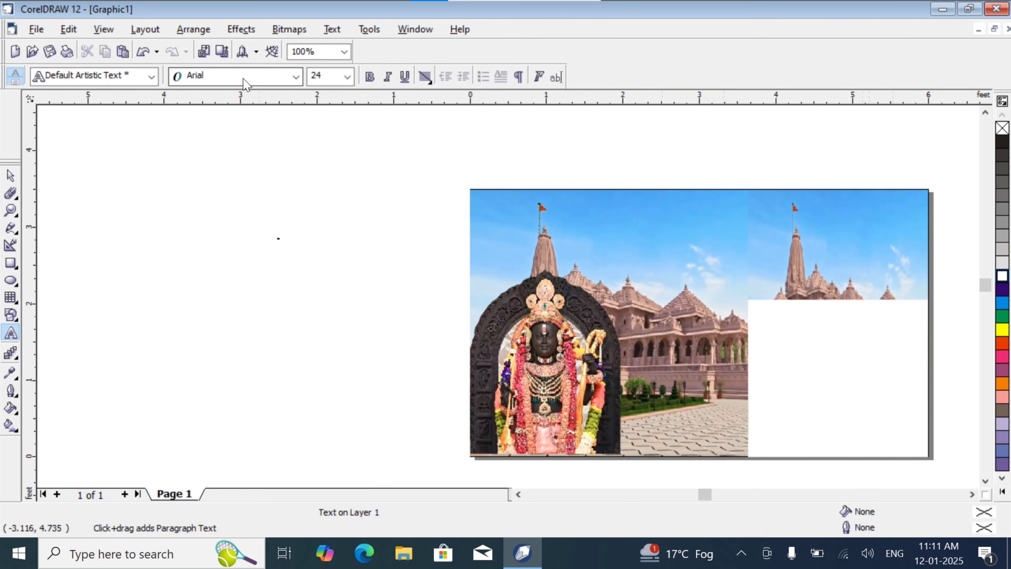
click(296, 76)
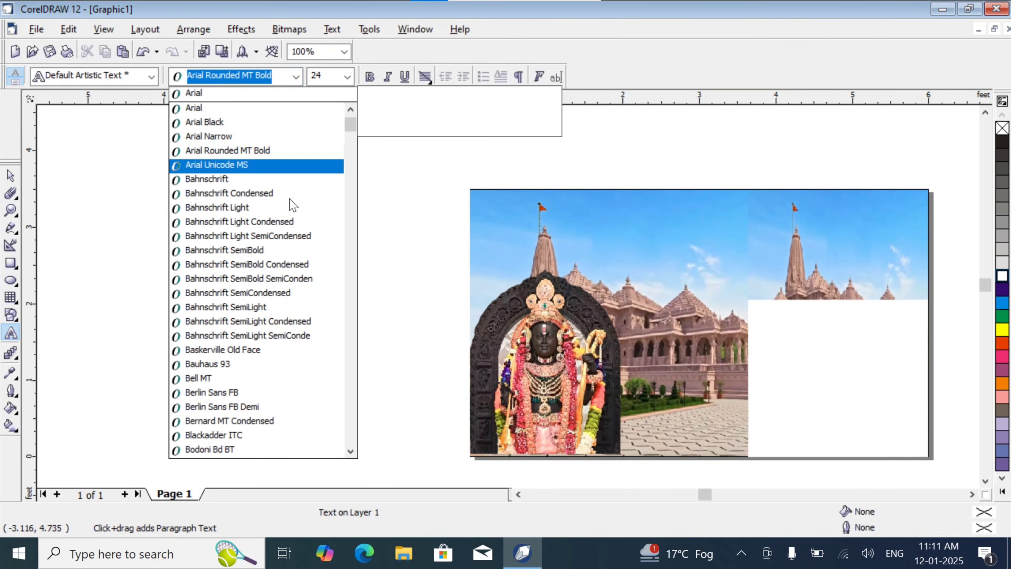
text(Kruti Dev 010)
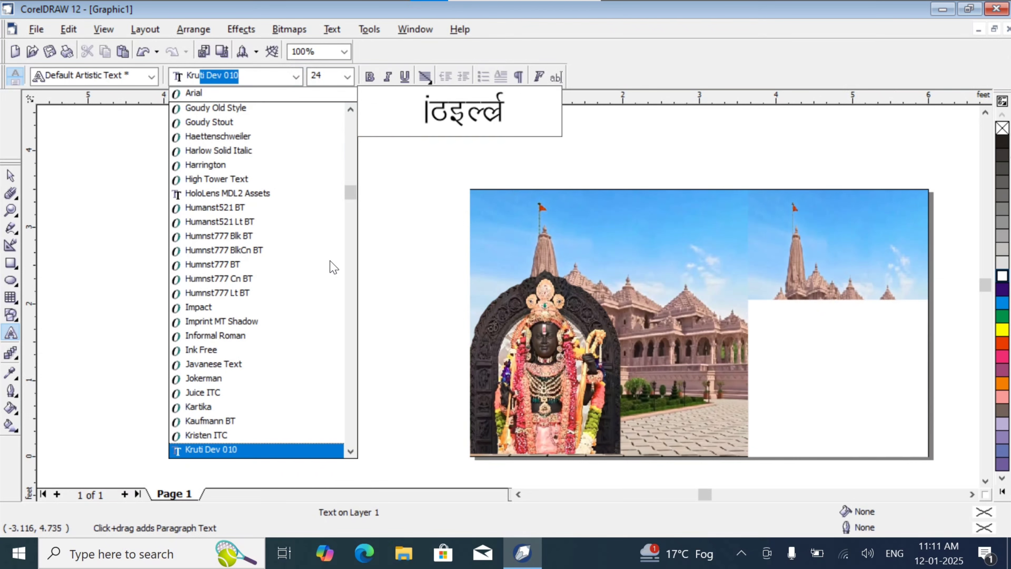
click(350, 452)
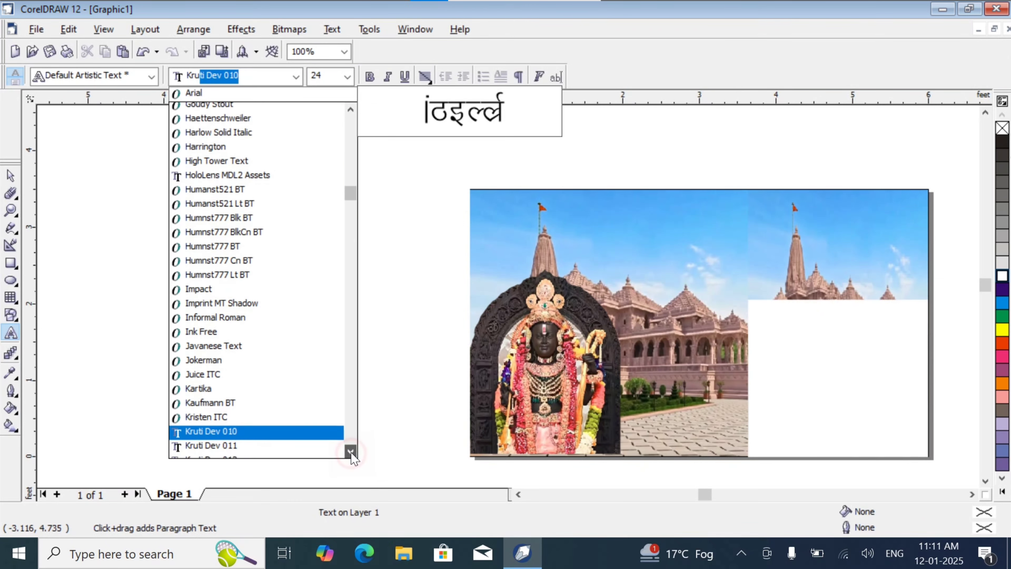
click(350, 451)
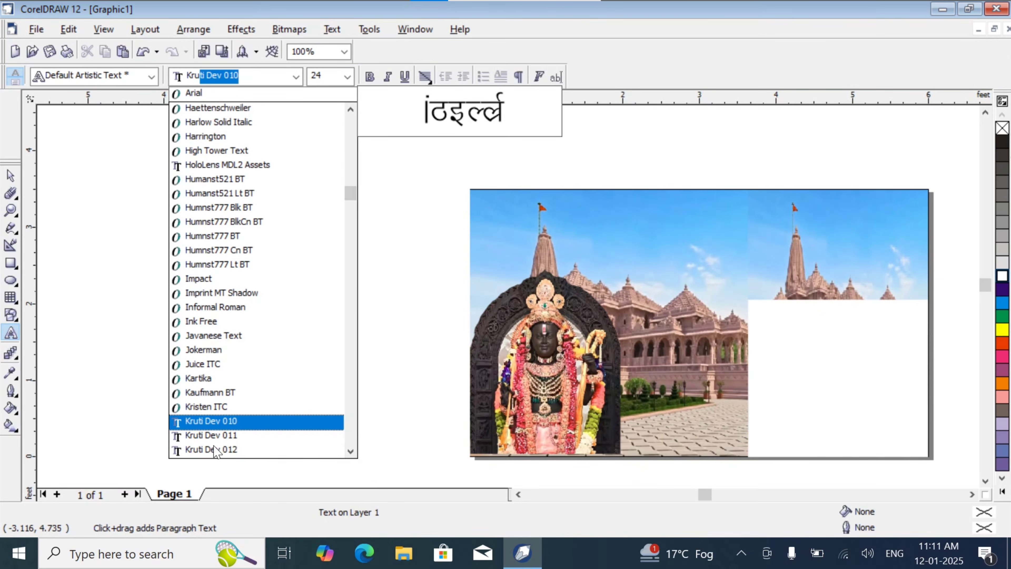
key(Down)
key(Down)
key(Down)
key(Down)
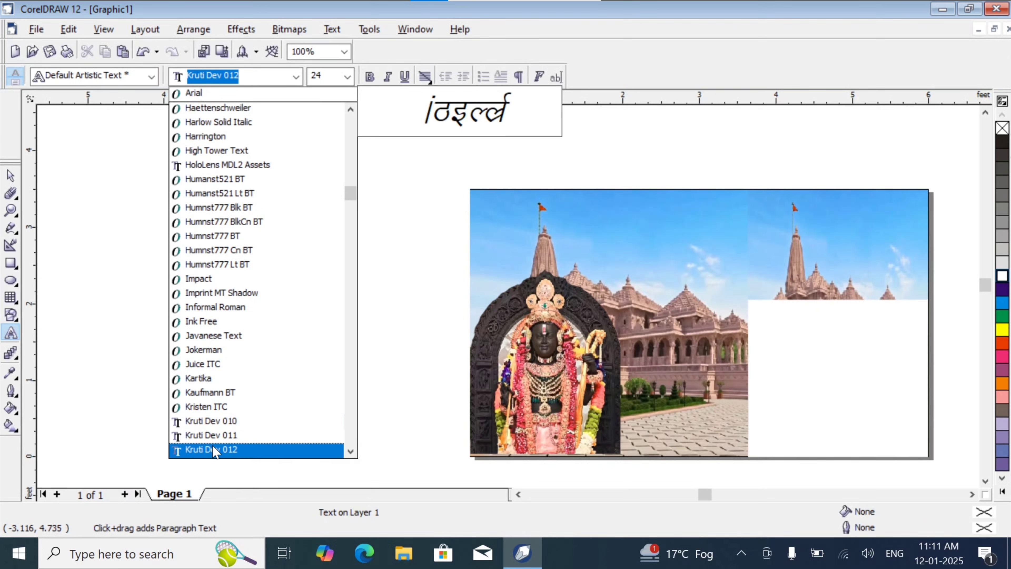
key(Down)
key(Down)
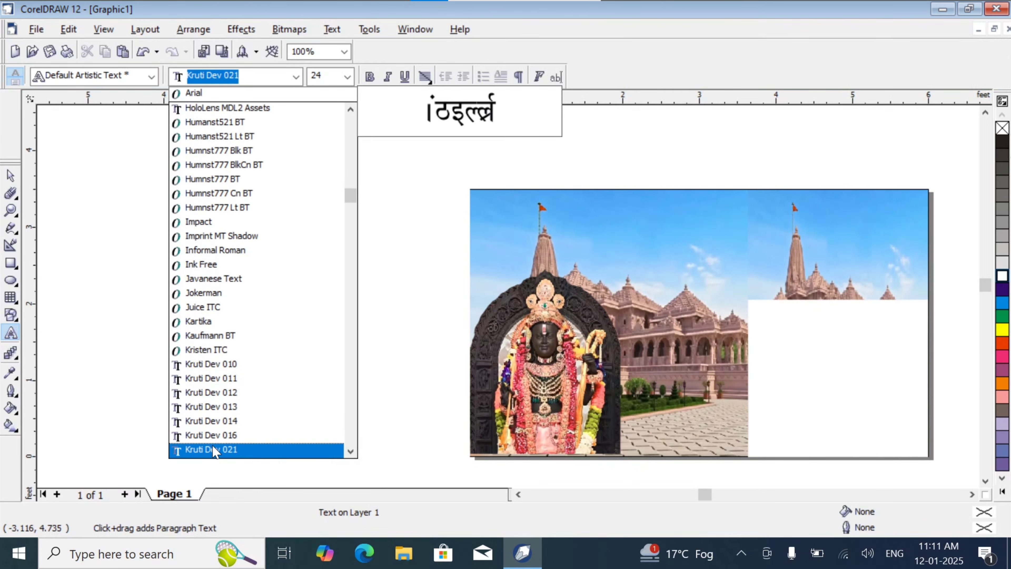
click(213, 450)
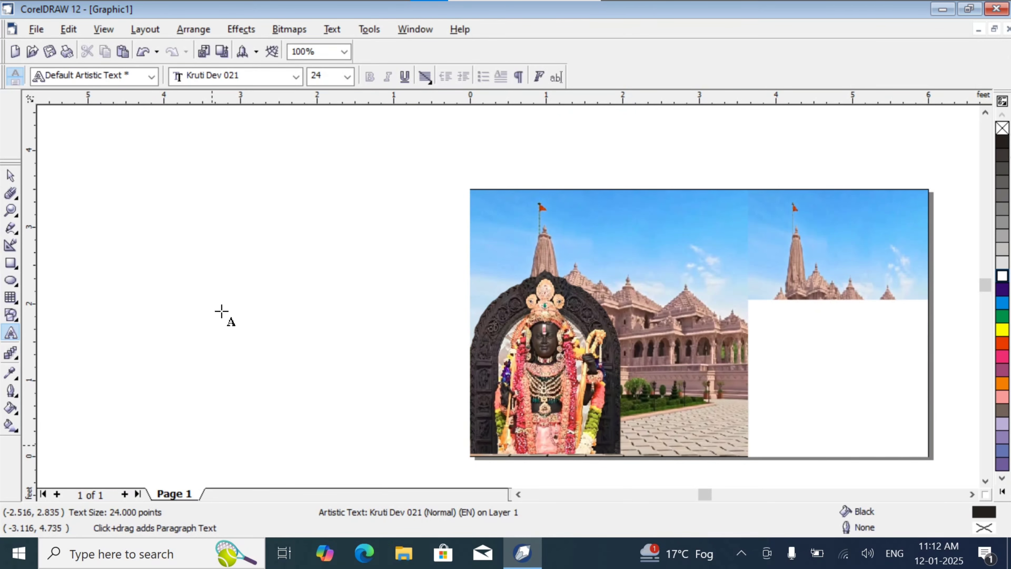
Enter the text "Jh jke" (श्री राम) left of the page and enlarge it to about 941 points.
click(259, 335)
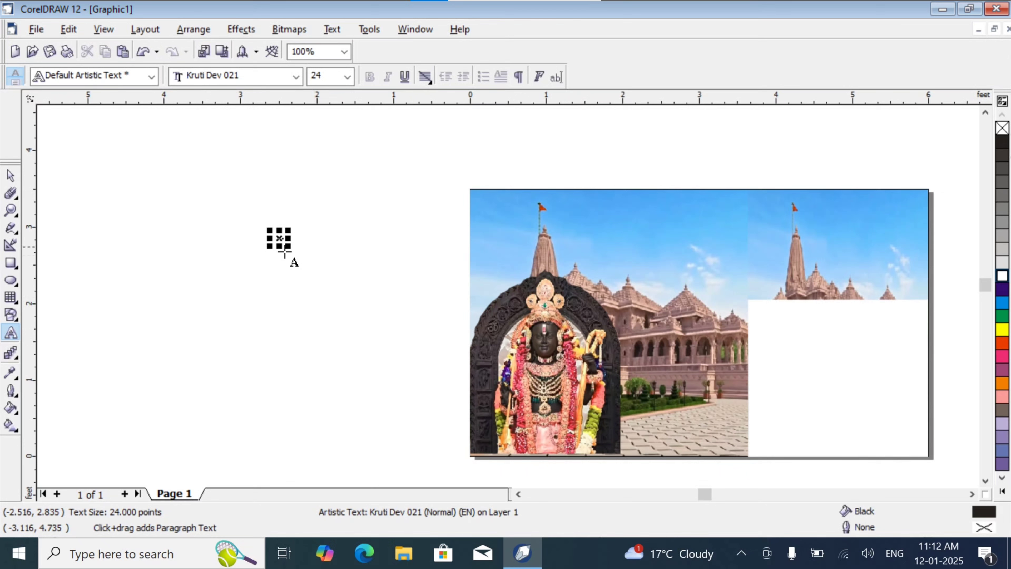
text(Jh jke)
key(Escape)
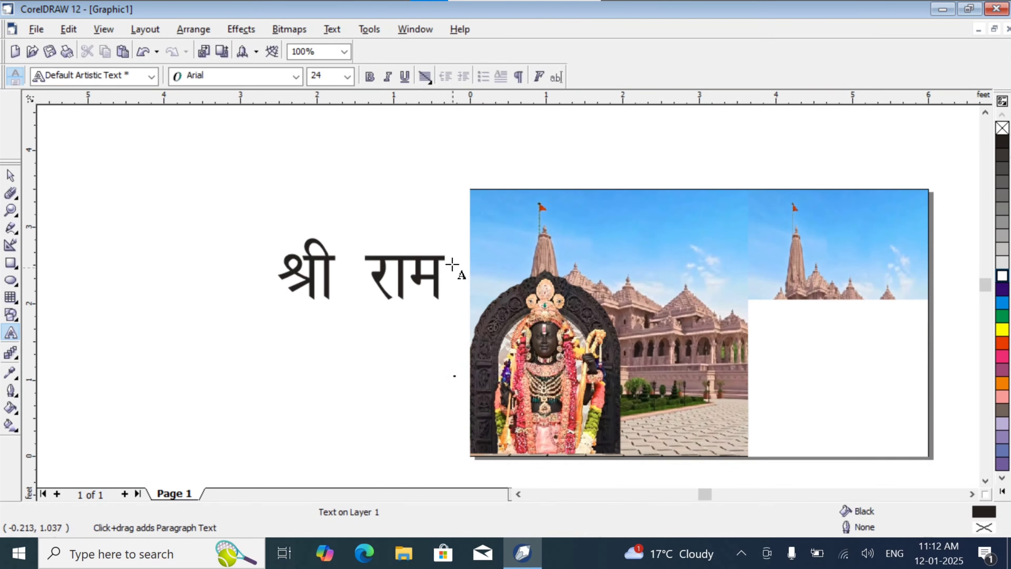
click(435, 271)
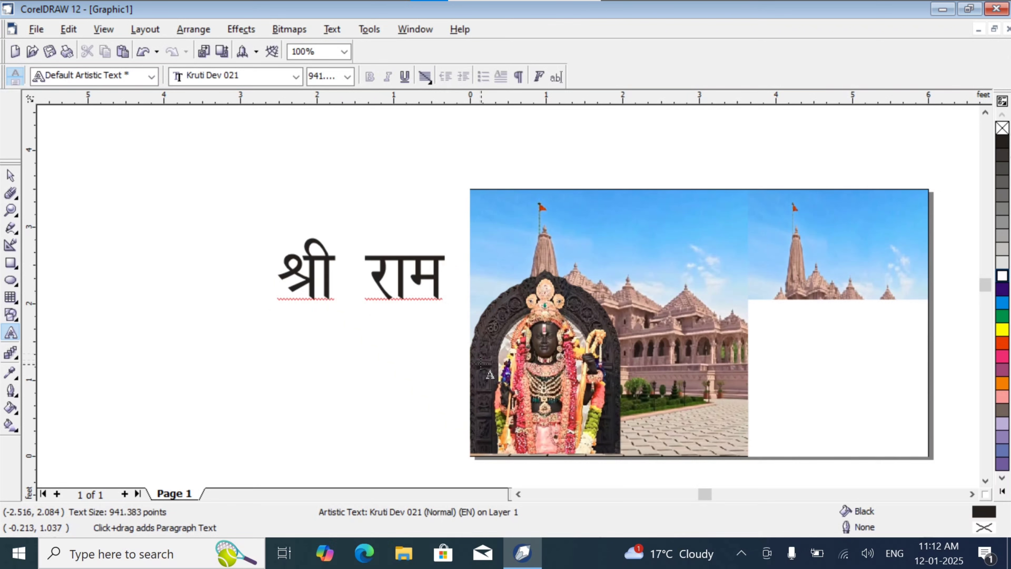
Extend the artistic text so it reads "श्री राम जन्मभूमि मंदिर" ("Jh jke tUeHkwfe eafnj"), with जन्मभूमि written as one word.
text(t)
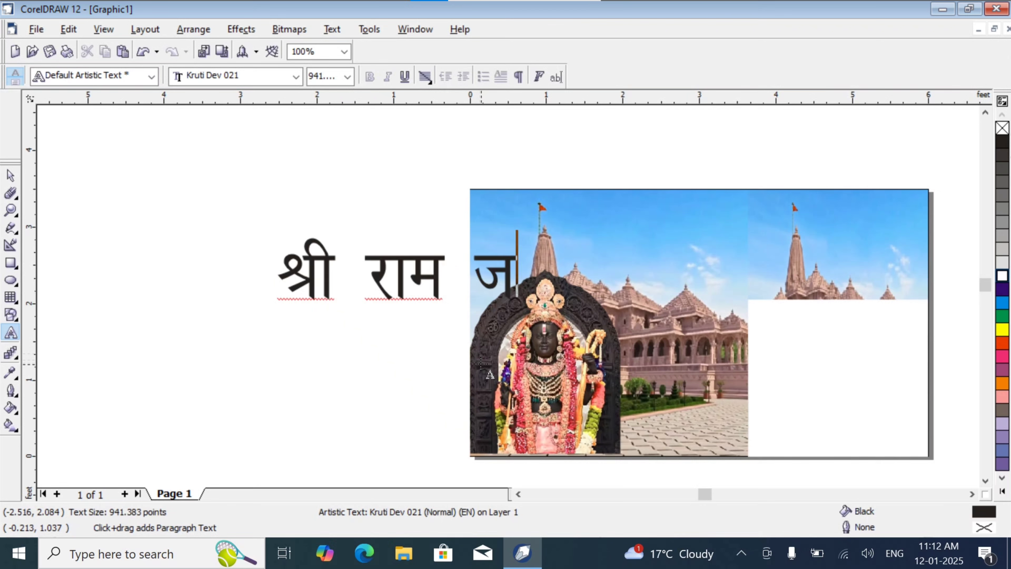
text(Ue Hk)
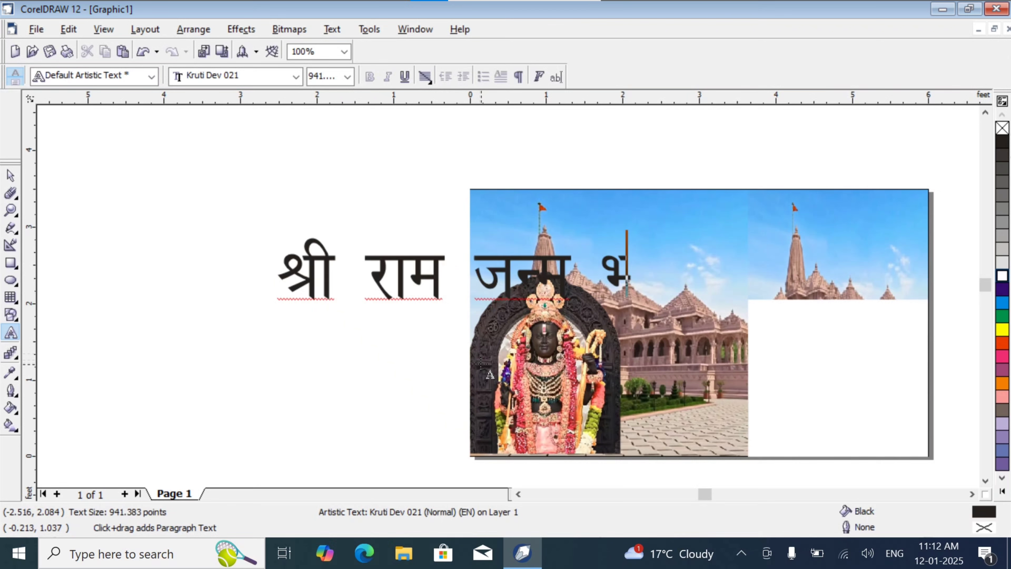
key(BackSpace)
key(BackSpace)
key(BackSpace)
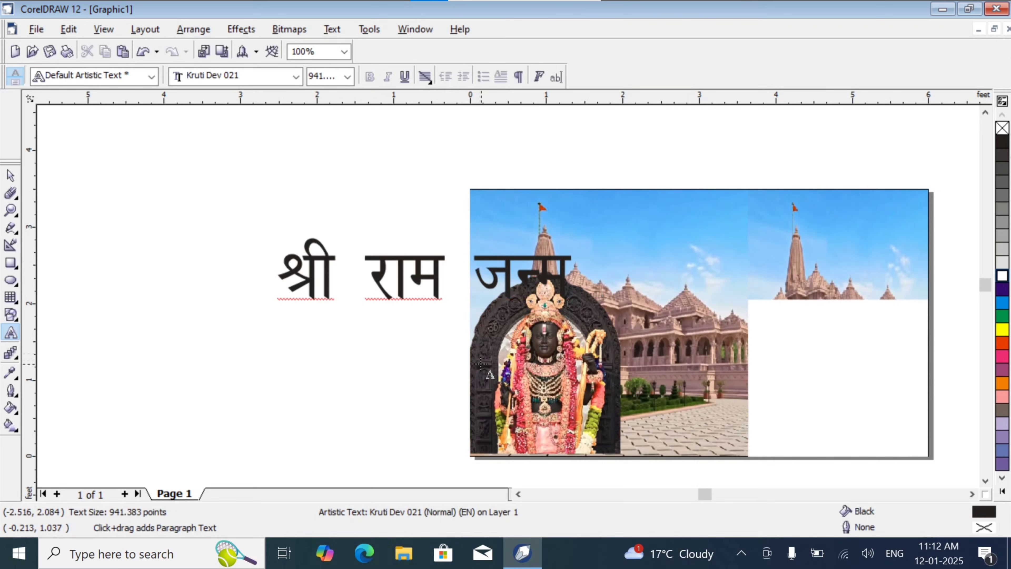
text(Hkwfe)
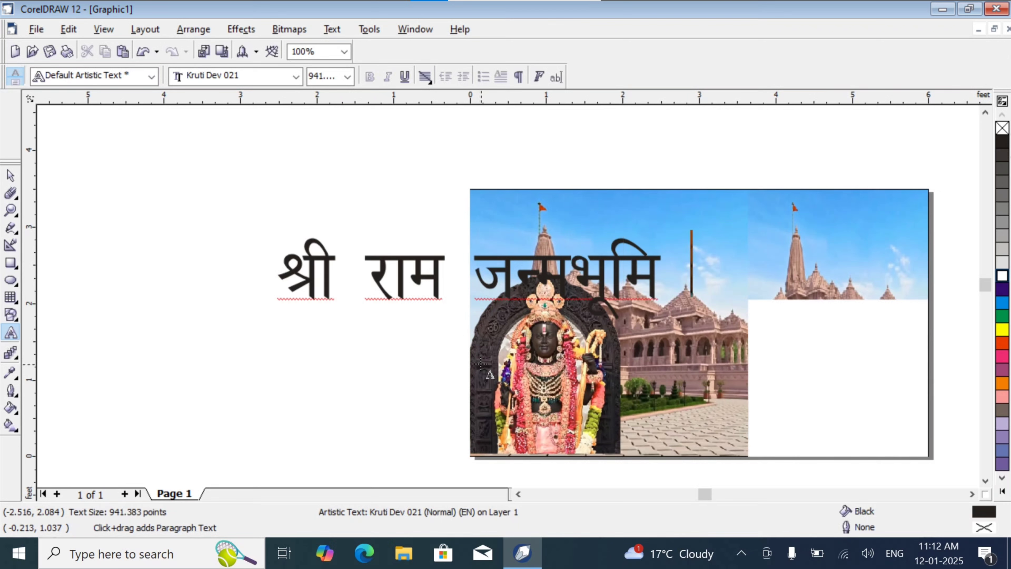
text( eafnj)
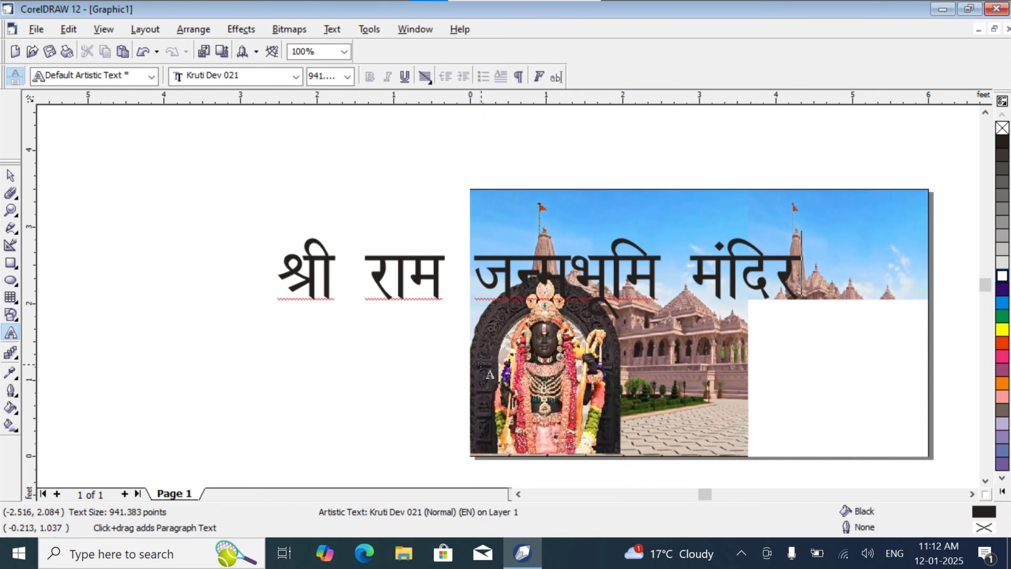
Move the heading text to the upper edge of the white panel and scale it to about 314 points, spanning the panel's width.
scroll(481, 363, up, 1)
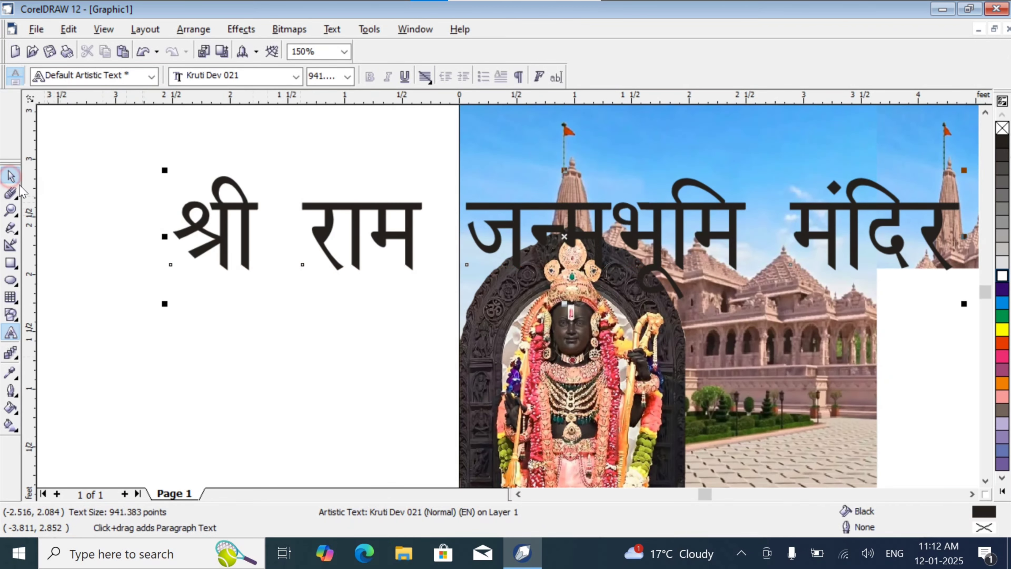
double_click(11, 176)
click(972, 494)
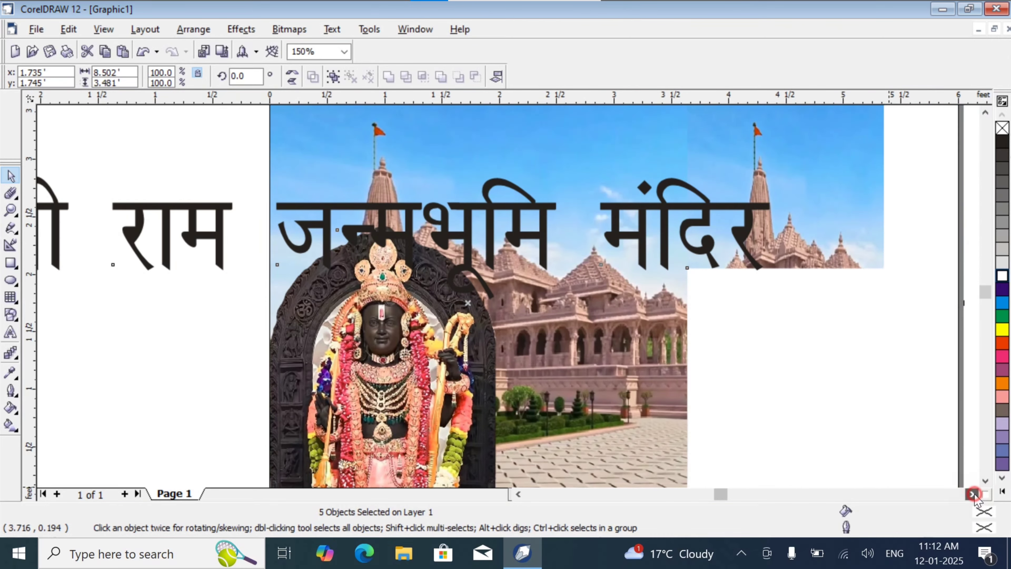
click(11, 176)
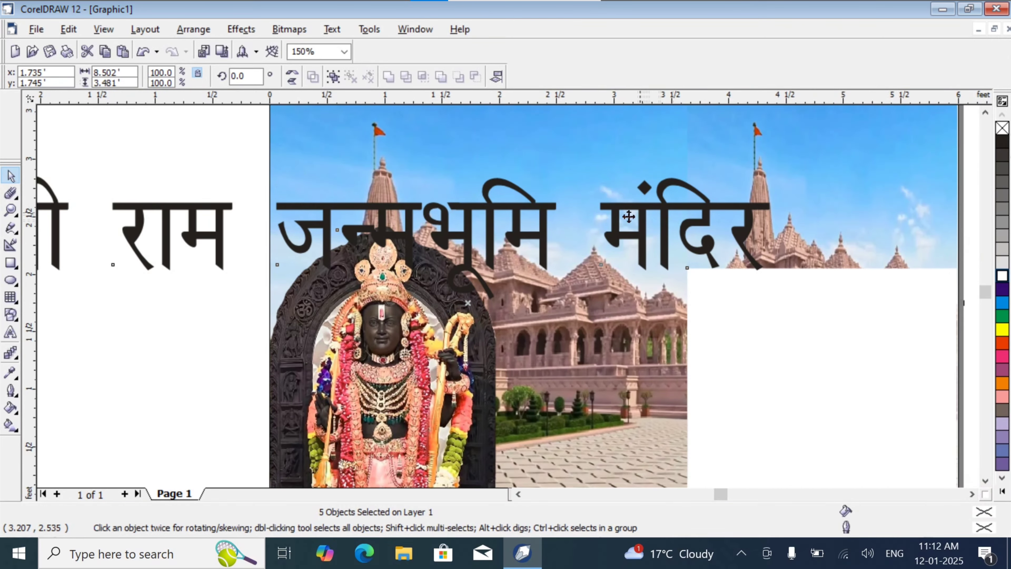
click(179, 346)
drag(219, 256, 474, 327)
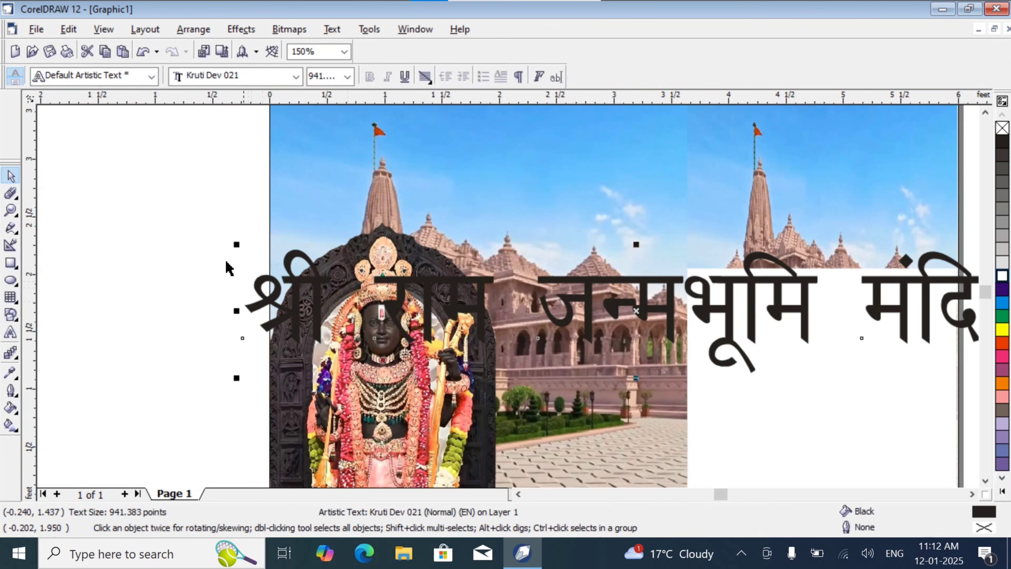
click(255, 257)
click(265, 291)
drag(238, 246, 730, 282)
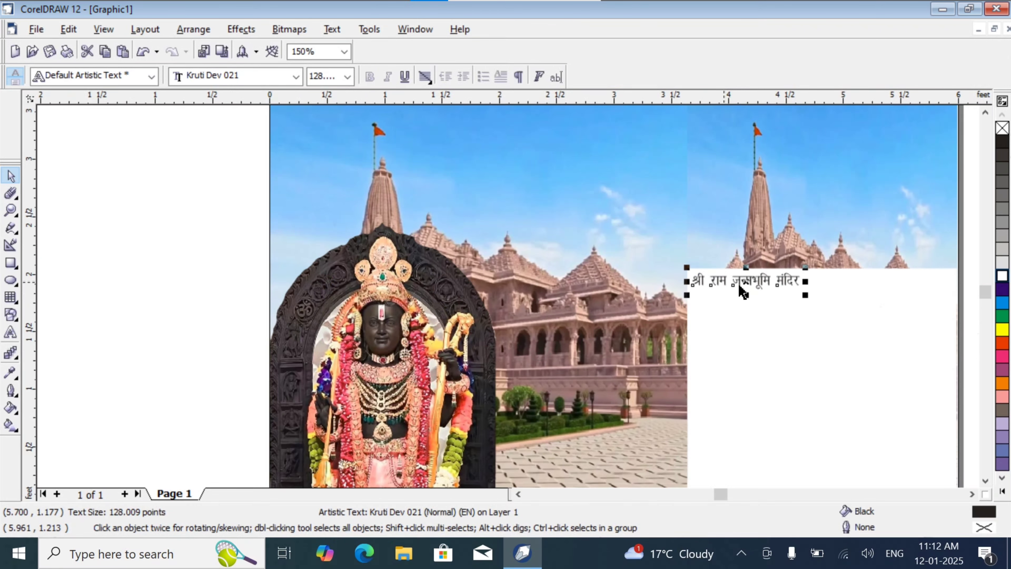
drag(807, 295, 949, 362)
click(84, 307)
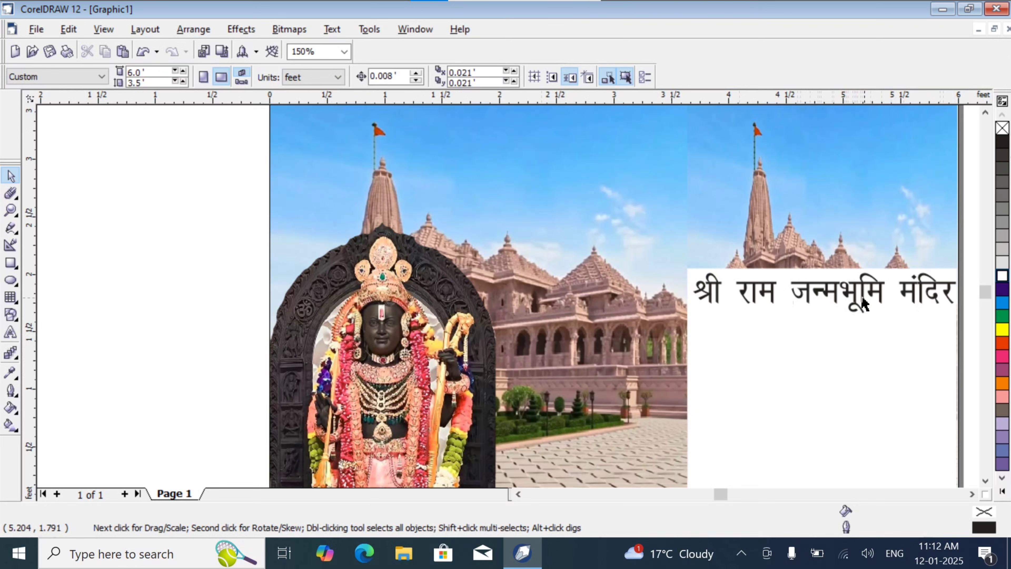
Try yellow, cyan and red on the heading in the white panel, ending with a magenta fill and magenta hairline outline.
click(854, 297)
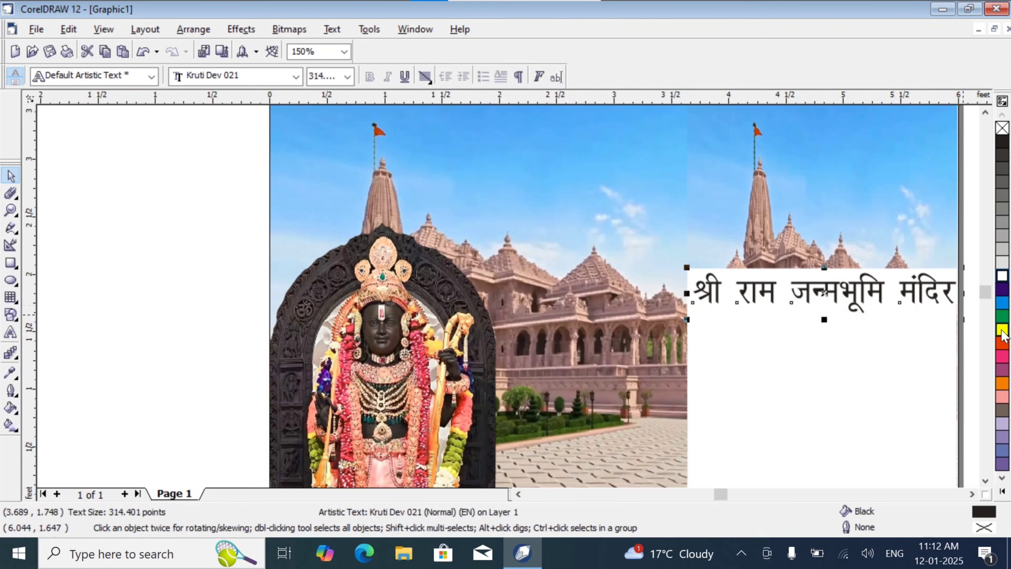
click(1001, 331)
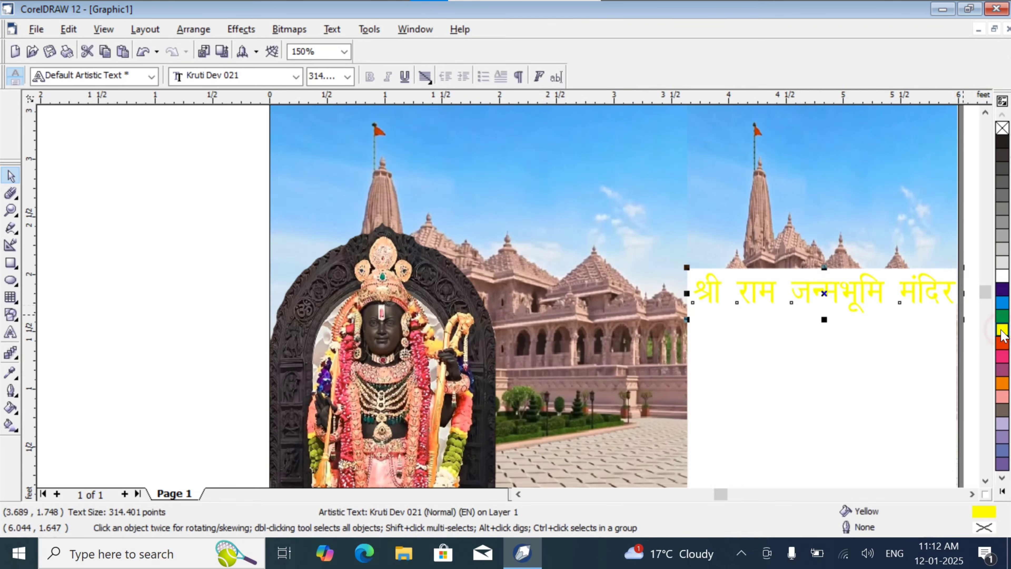
click(1003, 290)
click(1003, 304)
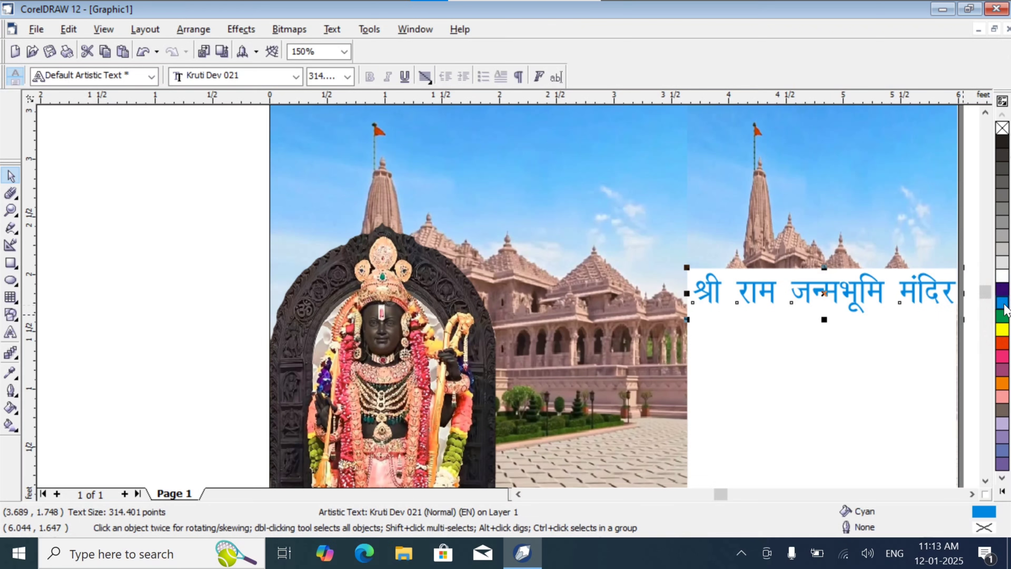
right_click(1002, 345)
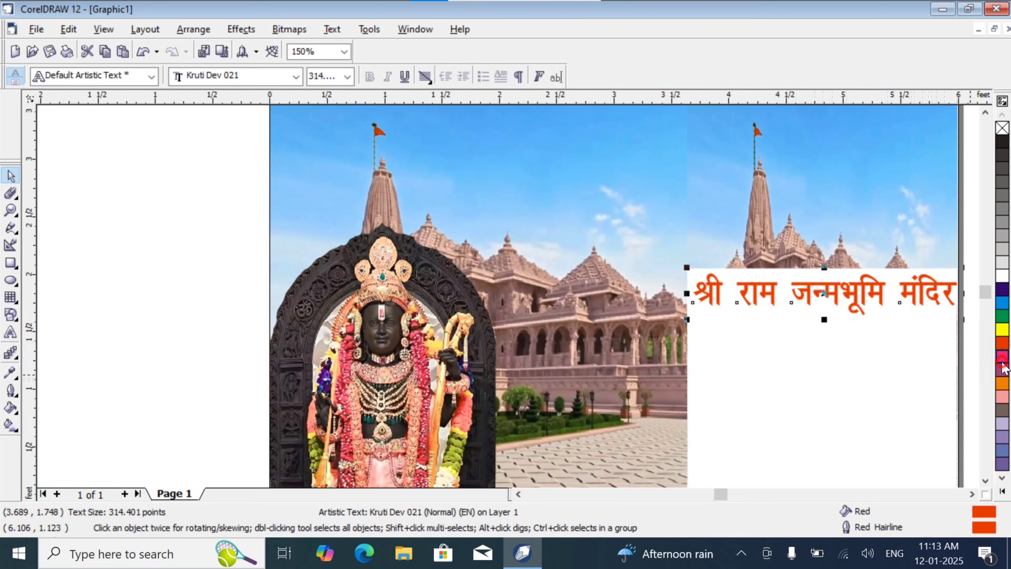
right_click(1003, 358)
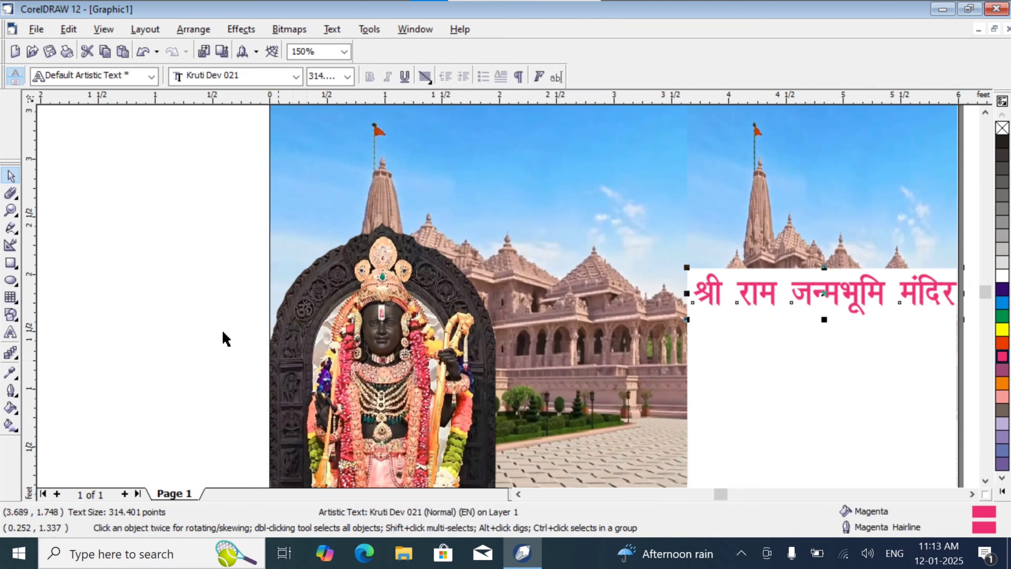
click(164, 321)
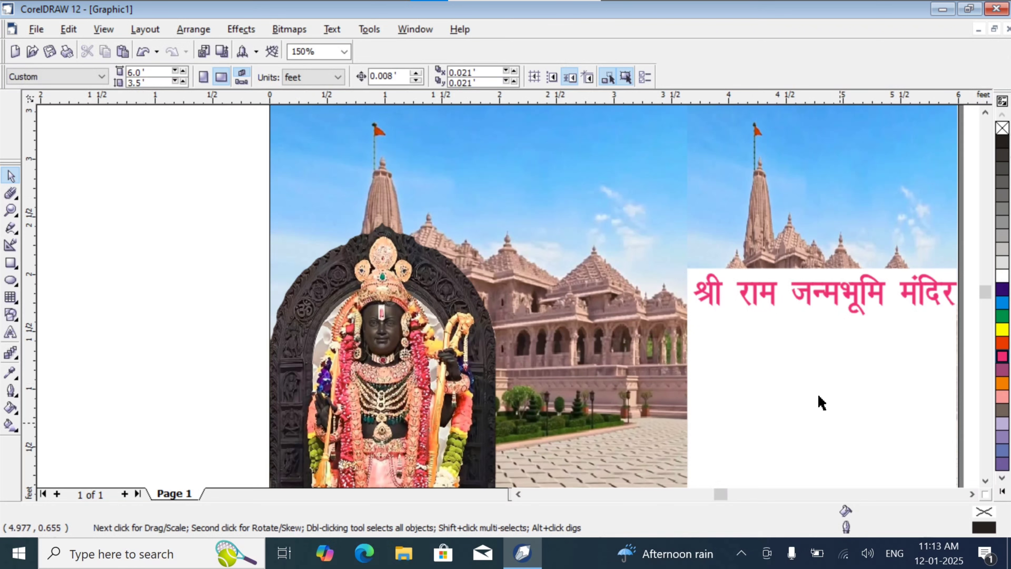
Add a new artistic text "प्राण" left of the page in Kruti Dev 021 and enlarge it to about 596 points.
click(15, 337)
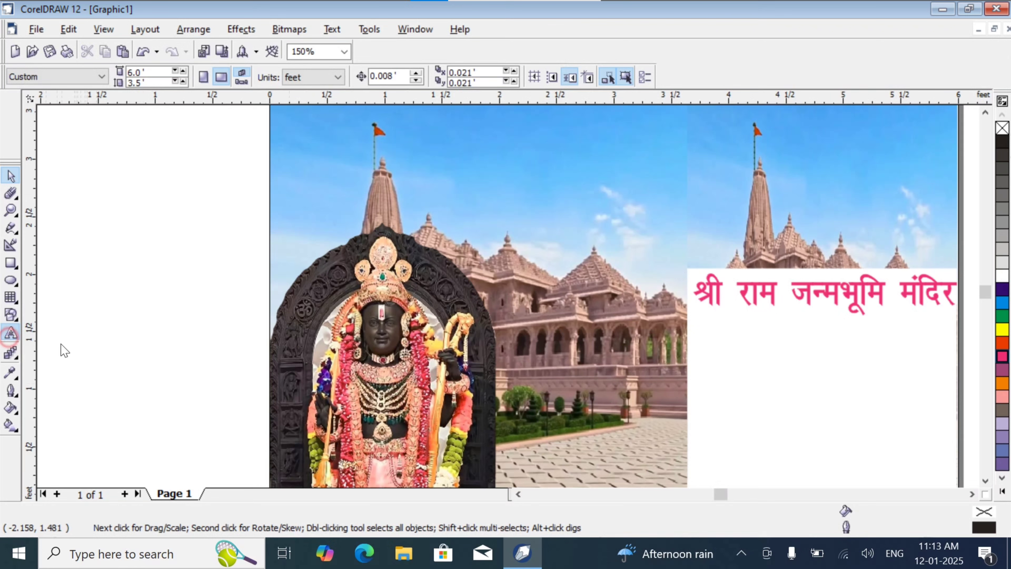
click(133, 288)
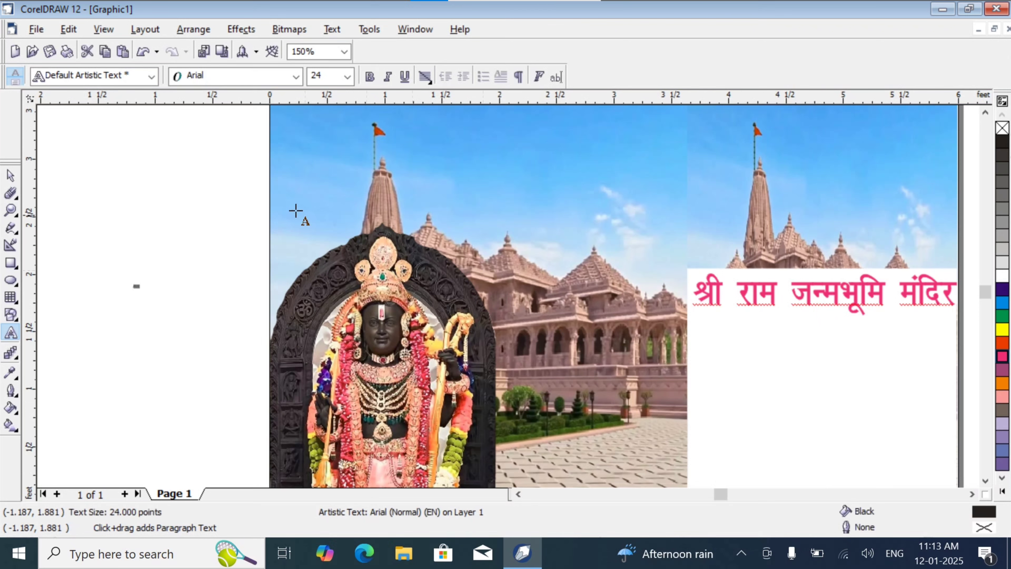
click(297, 76)
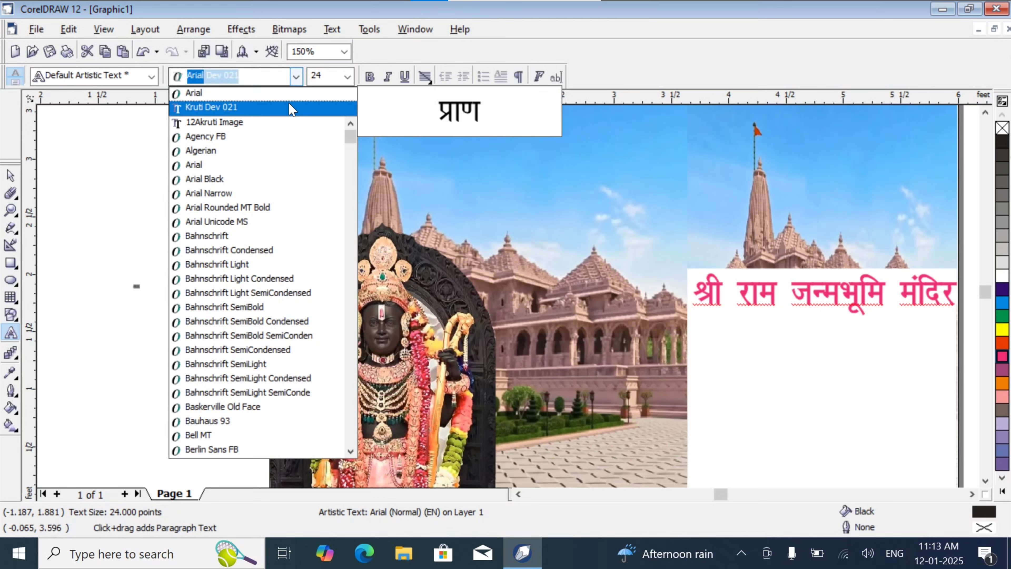
click(286, 106)
drag(143, 295, 226, 350)
click(213, 316)
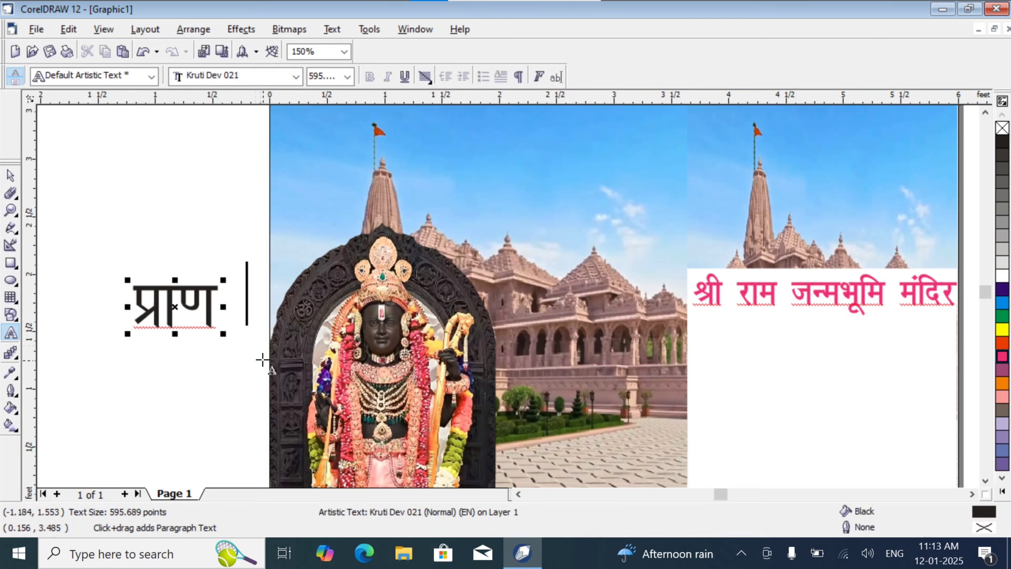
Add the second word so the text reads "प्राण प्रतिष्ठा", correcting the mistyped conjunct.
text(izfr")
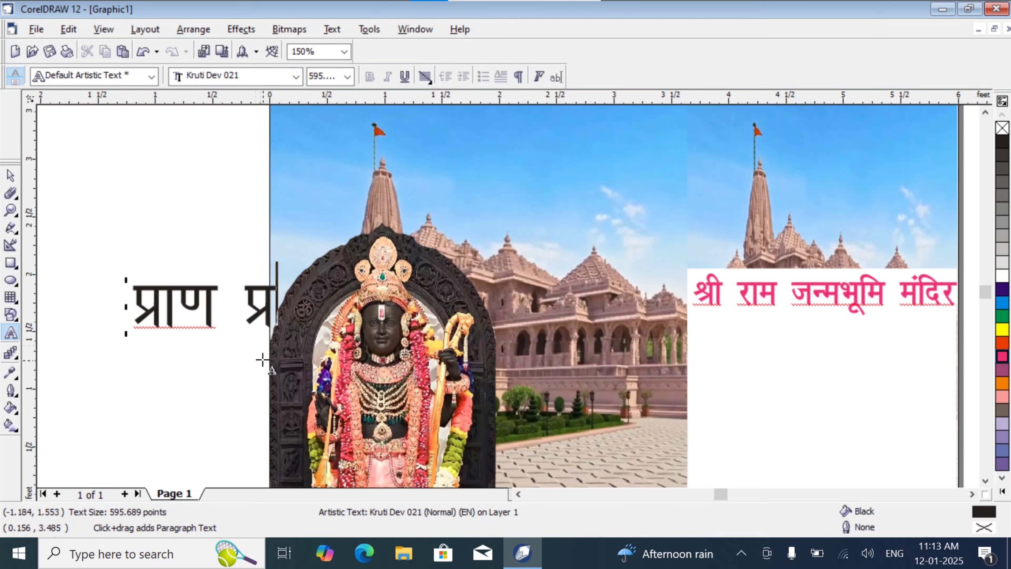
text(B)
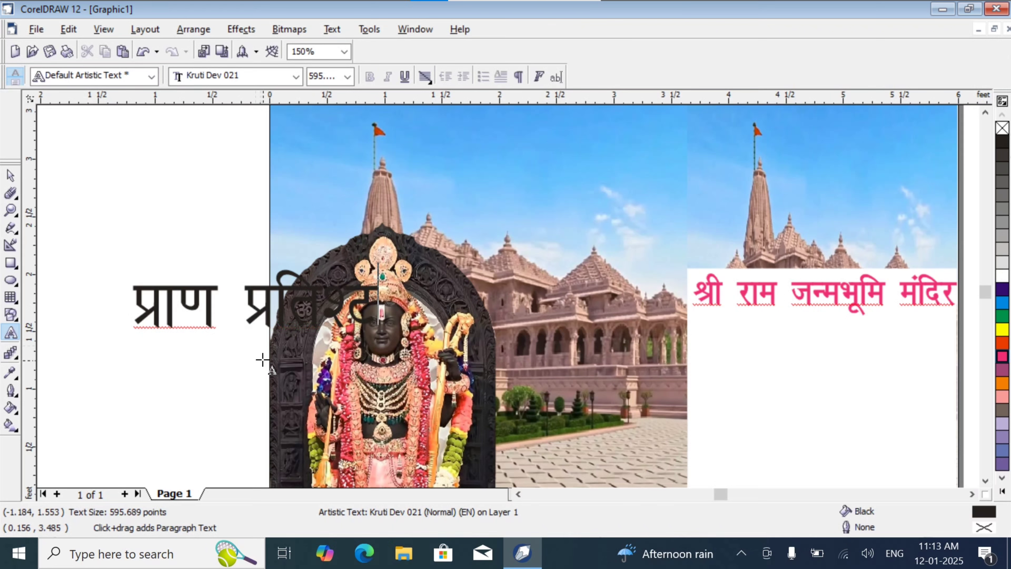
key(BackSpace)
key(BackSpace)
text("B)
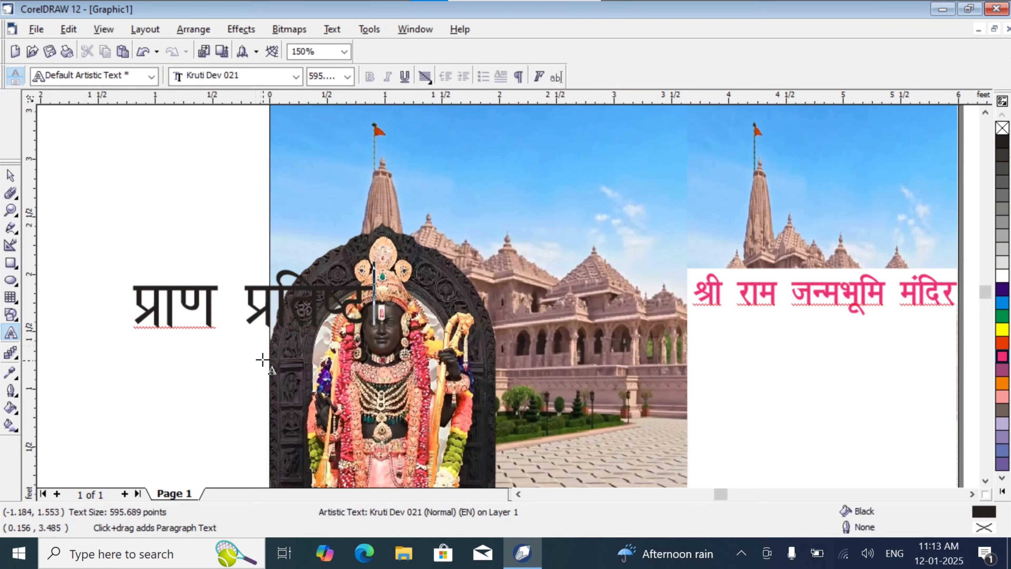
text(k)
Move "प्राण प्रतिष्ठा" into the white panel, reduce it to about 413 points and place it centred below the magenta heading.
click(10, 176)
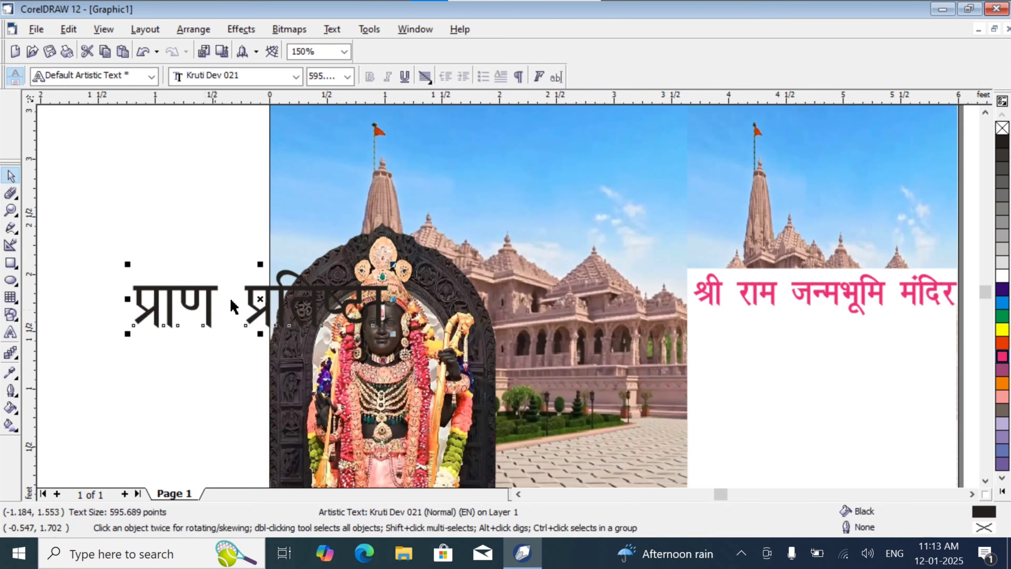
drag(246, 307, 802, 353)
drag(691, 379, 798, 372)
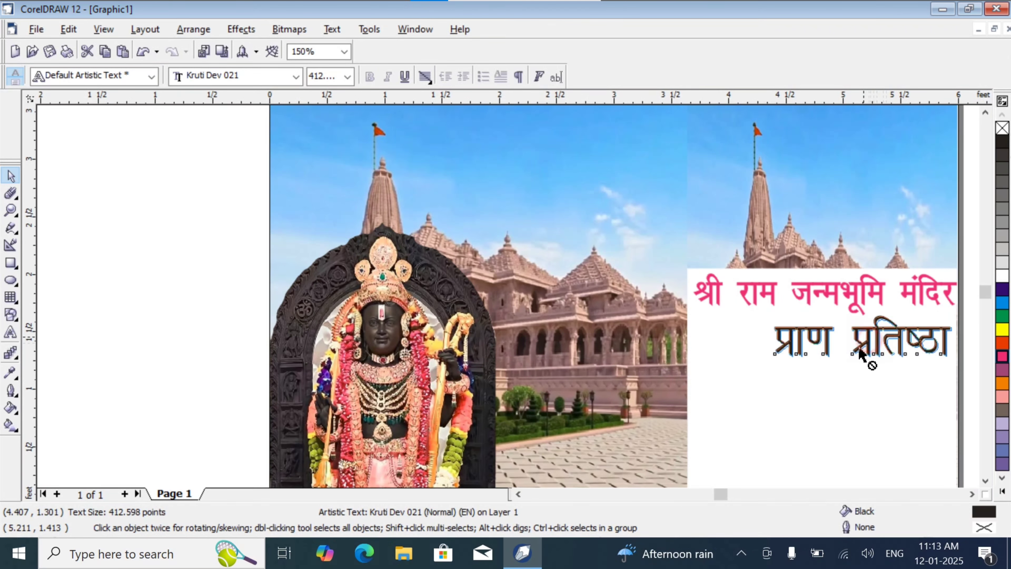
drag(864, 334, 840, 347)
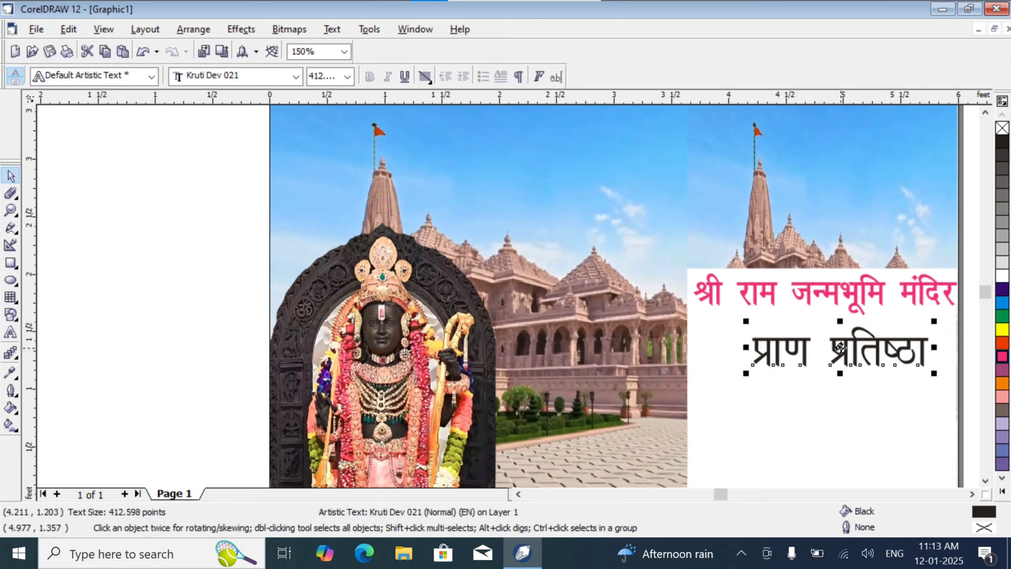
click(113, 330)
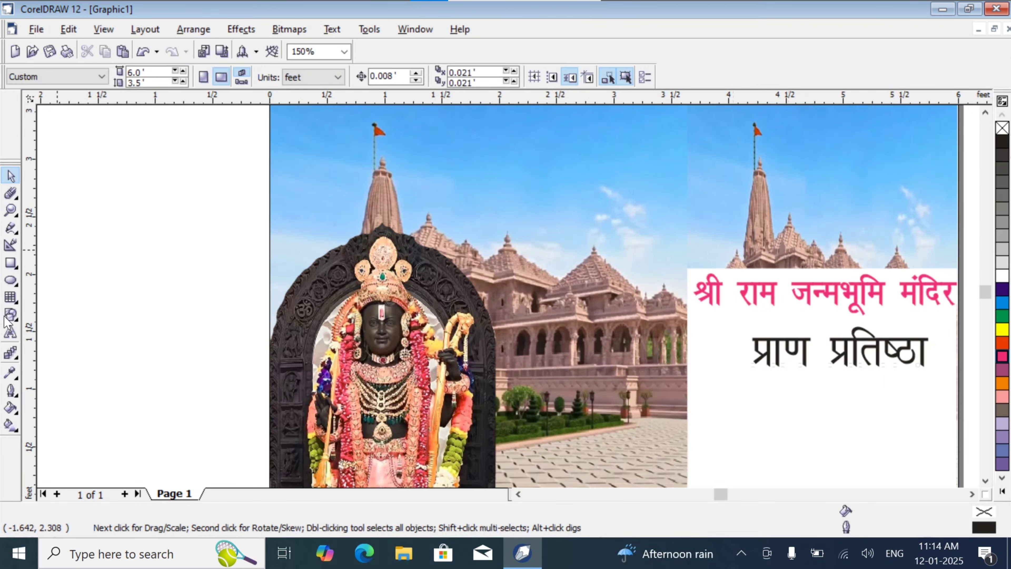
Duplicate "प्राण प्रतिष्ठा" just below itself and retype the copy as "प्रथम वर्षगांठ", correcting the mistyped letter.
click(804, 348)
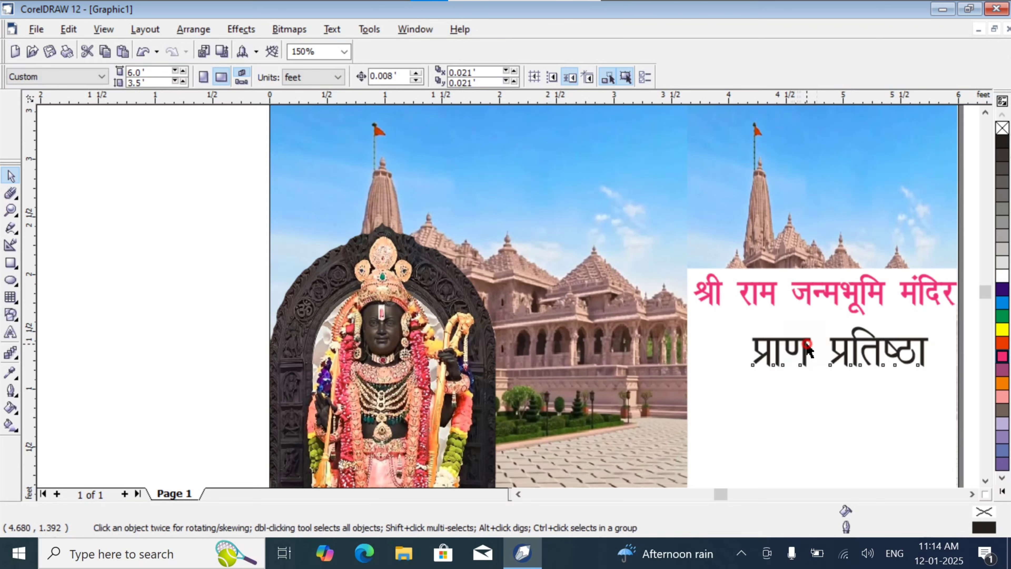
drag(803, 349, 746, 388)
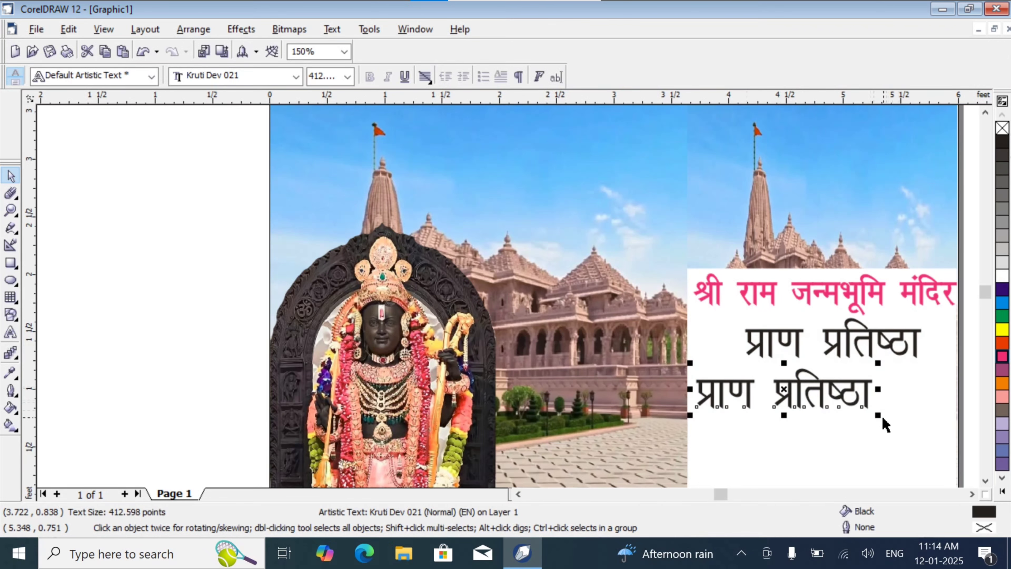
click(11, 331)
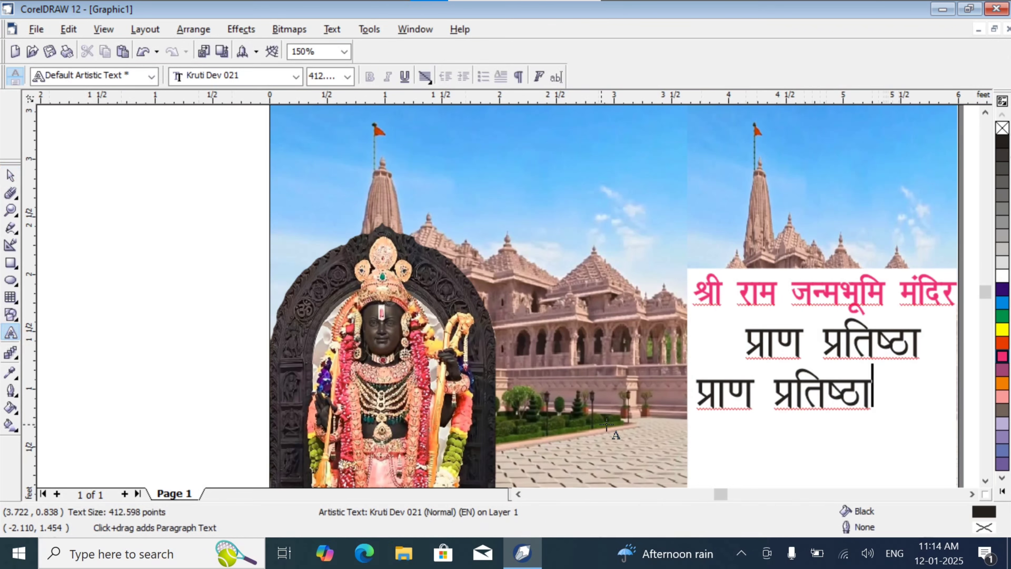
key(ctrl+a)
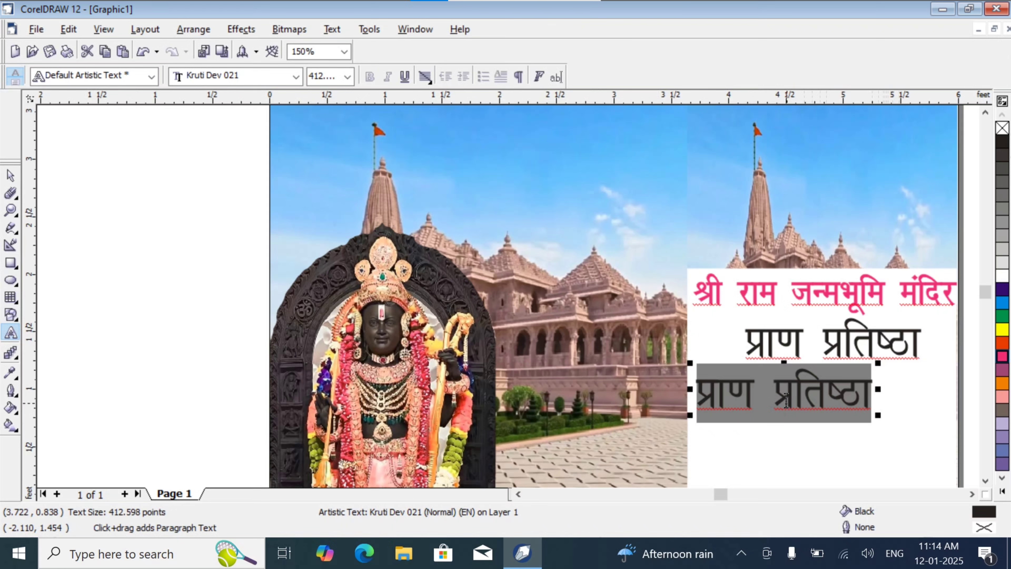
text(izFke)
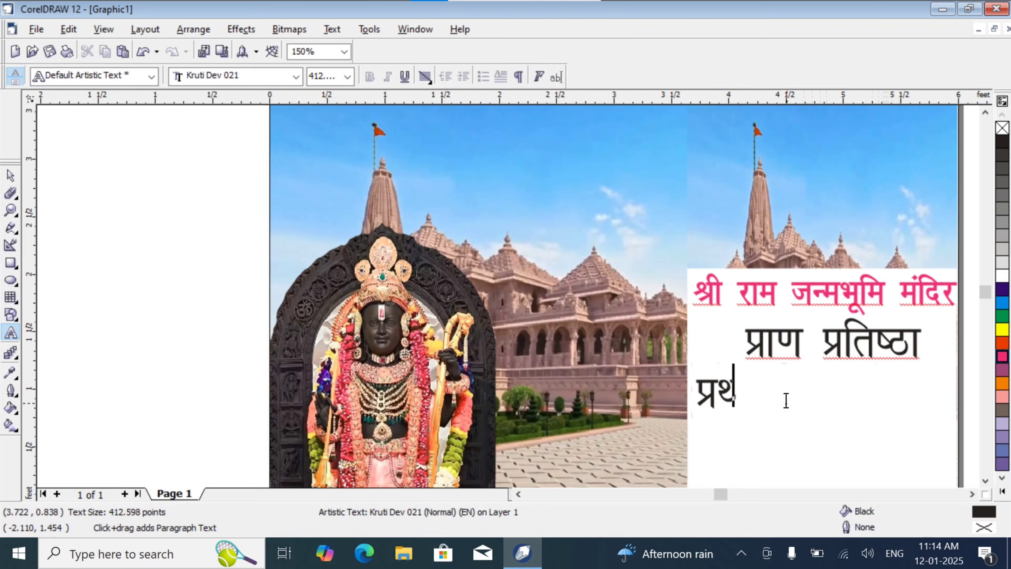
text( o)
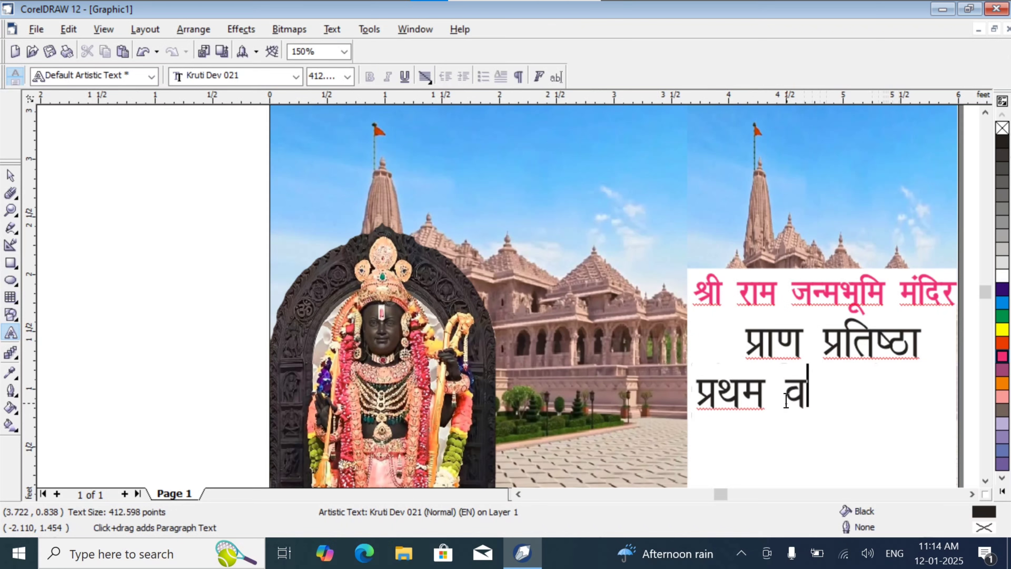
text("kl)
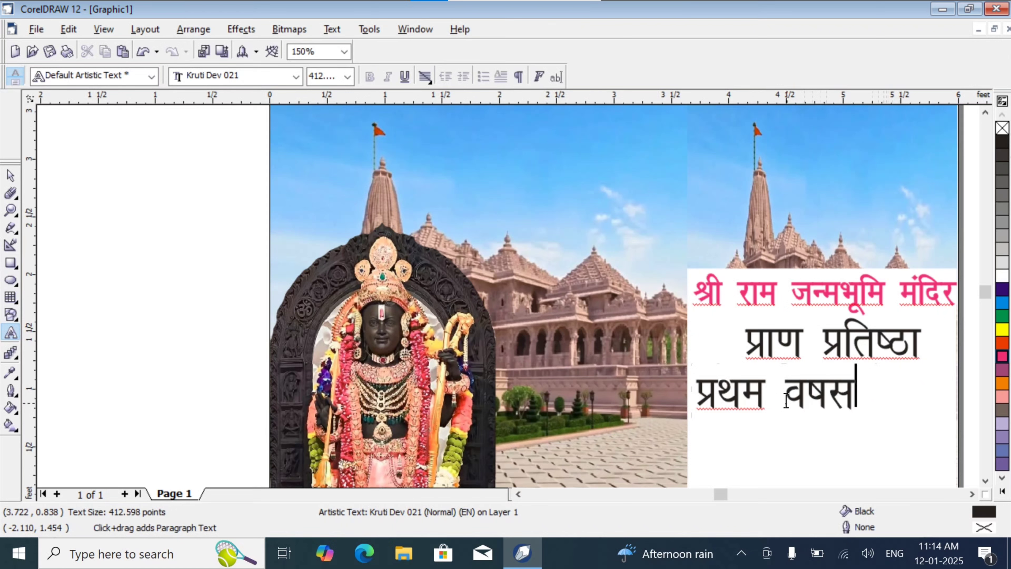
key(BackSpace)
text(Z)
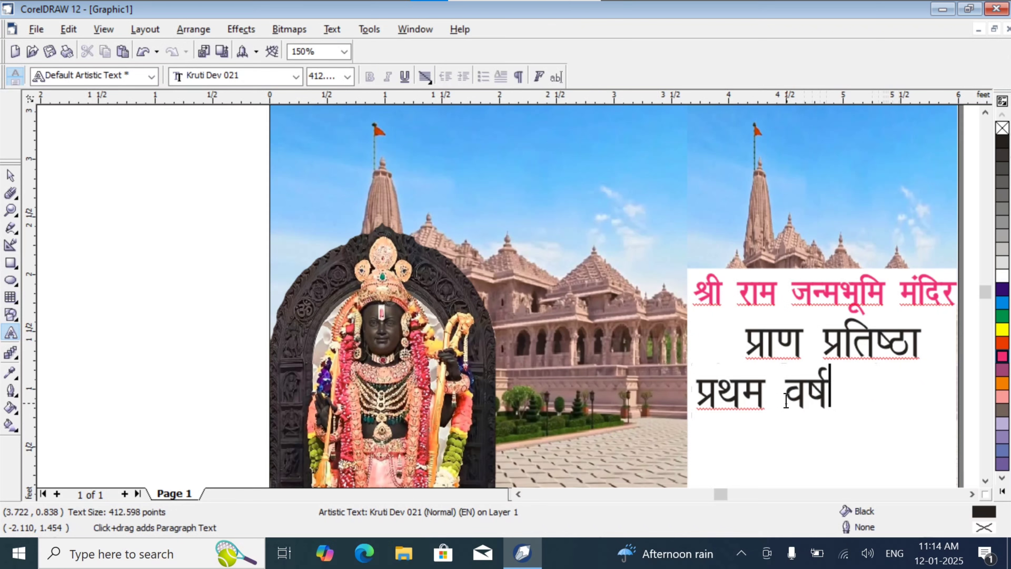
text(xka)
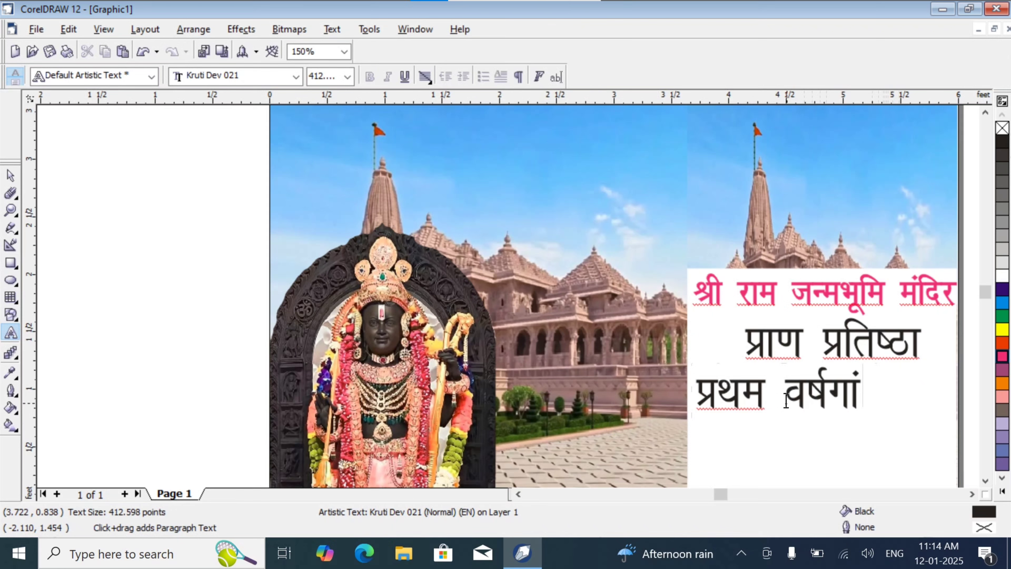
text(B)
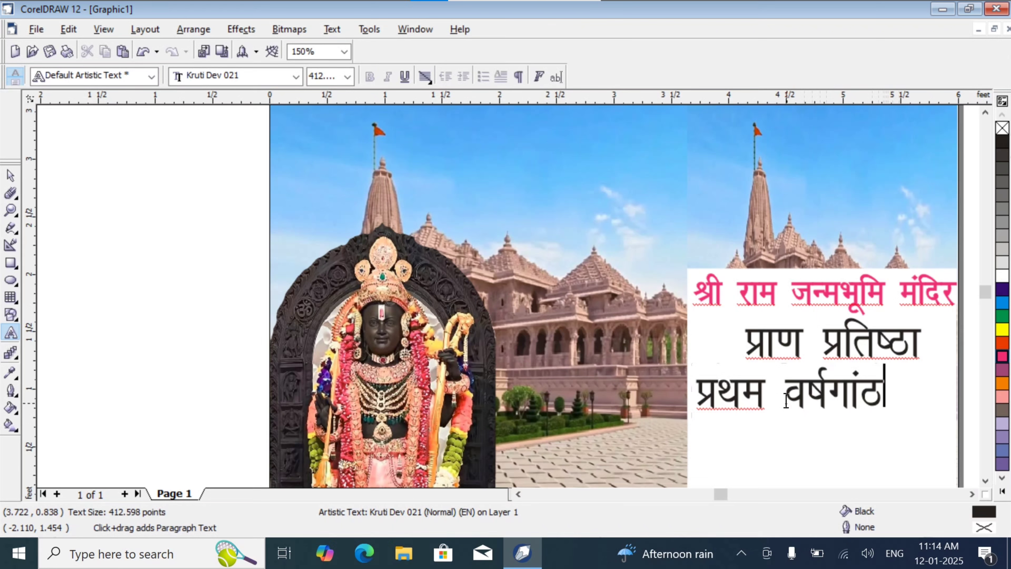
key(Escape)
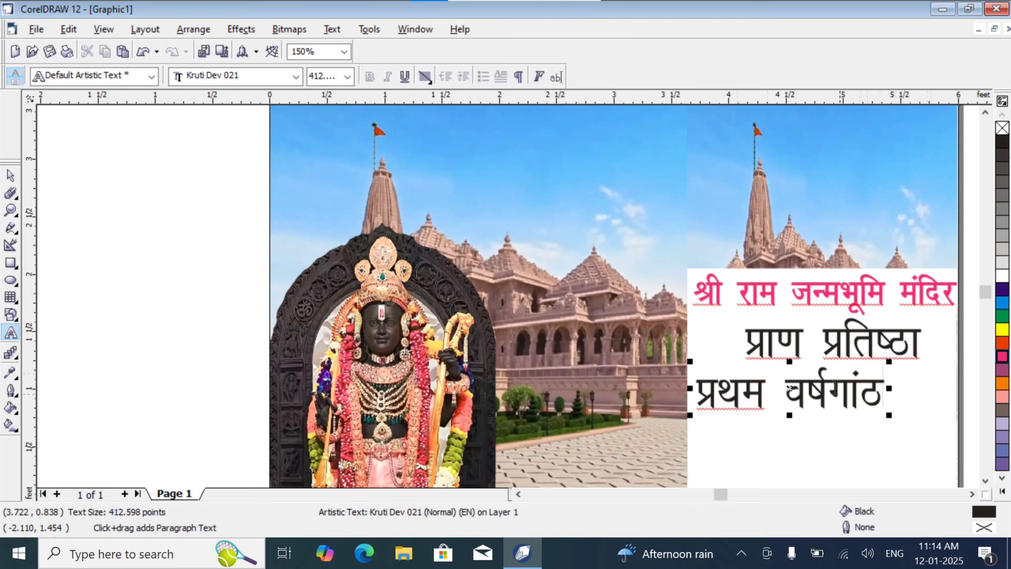
Extend the lower text so its line reads "प्रथम वर्षगांठ की", with "की" on the same line, and start a second line.
key(Return)
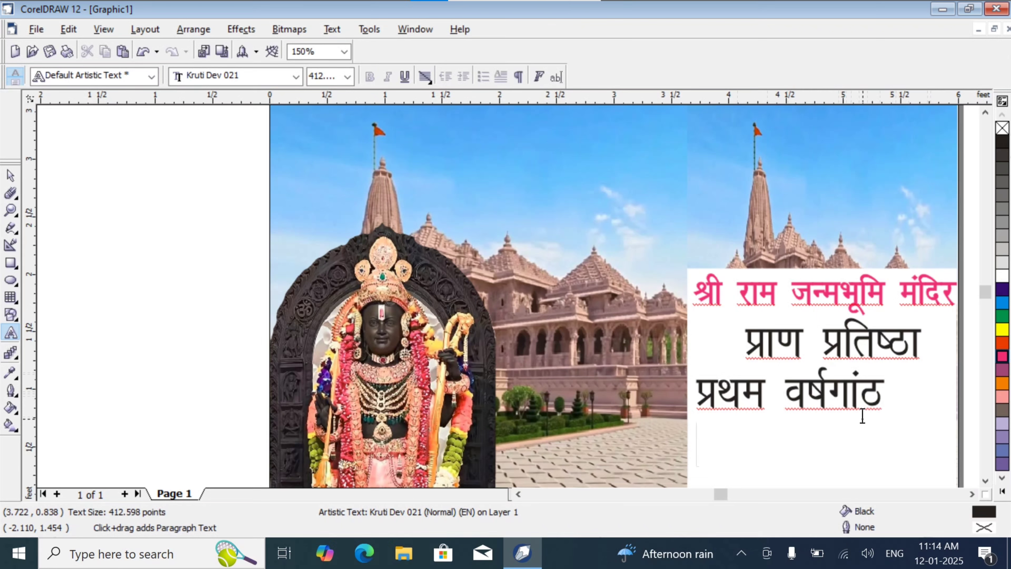
text(dh)
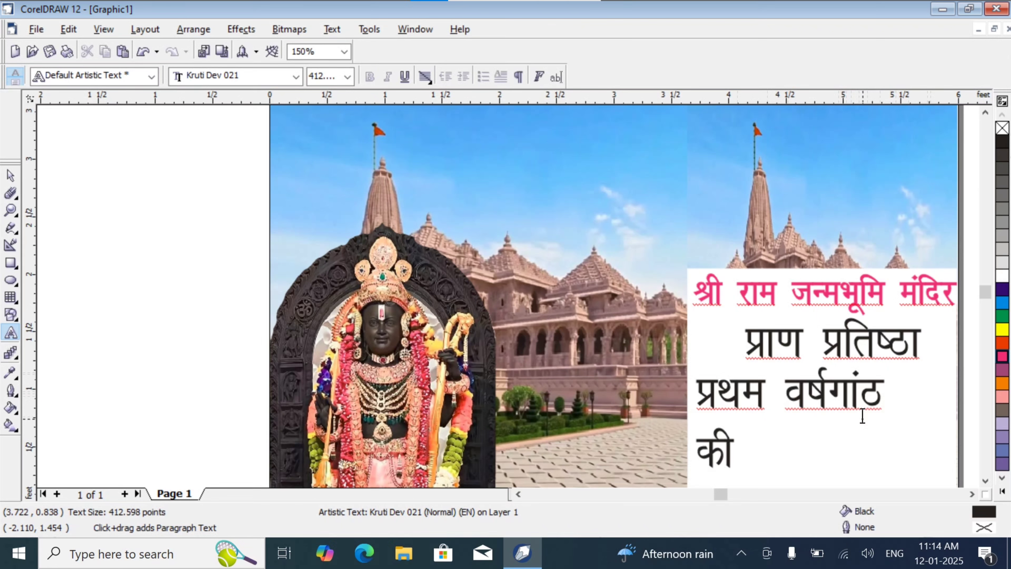
key(BackSpace)
key(BackSpace)
key(BackSpace)
text(dh)
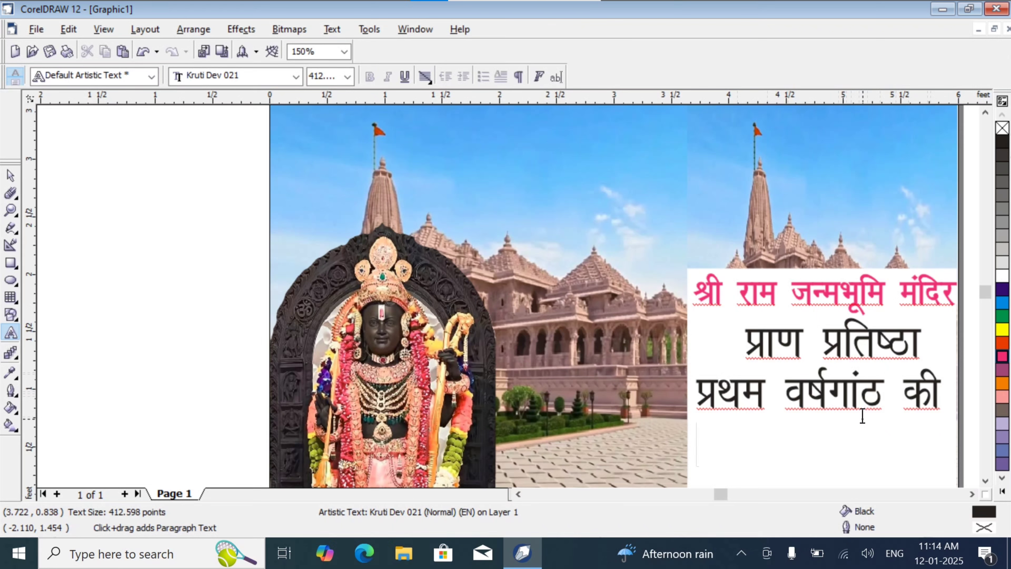
Write "हर्दिक शुभकामनायें" as the second line of the lower text, correcting the mistyped first letter of the second word.
text(gkf)
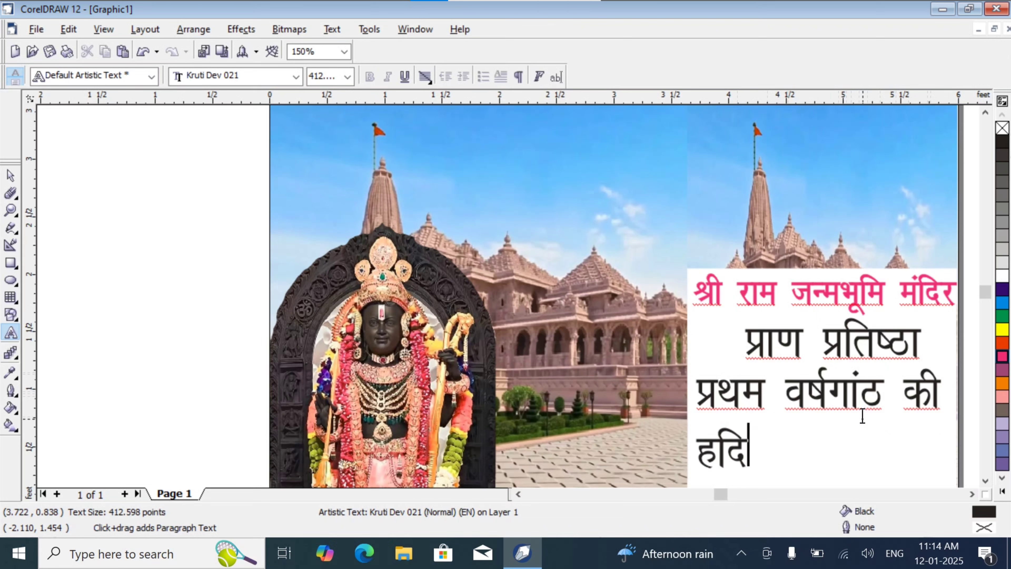
text(nZd)
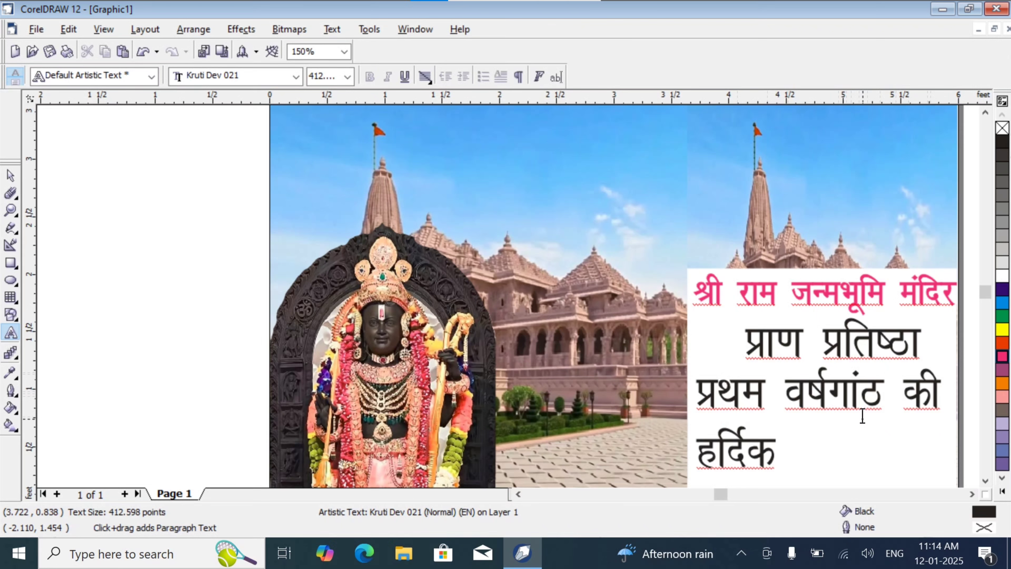
text( 'kq)
key(BackSpace)
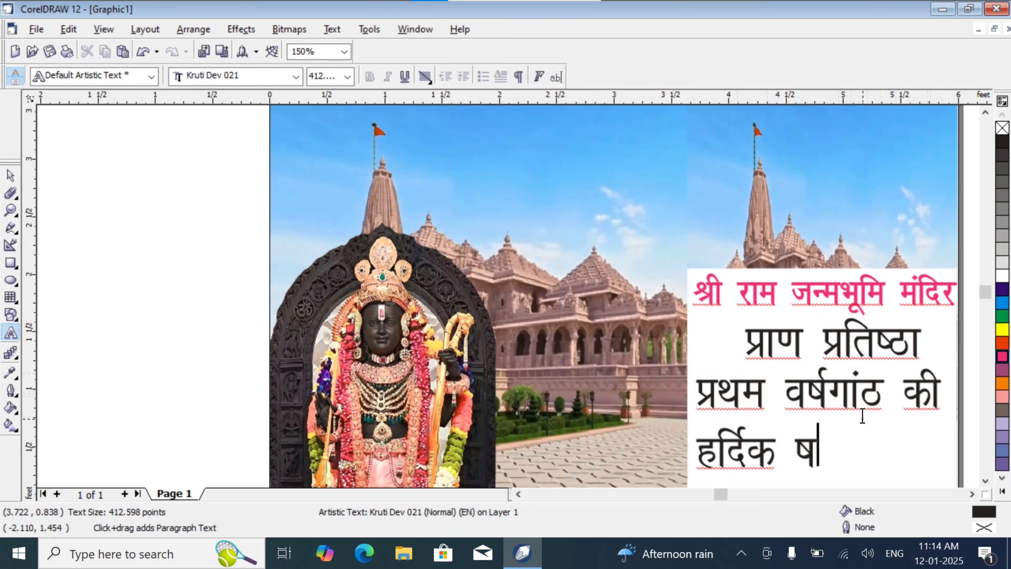
key(BackSpace)
key(BackSpace)
text('kqHk)
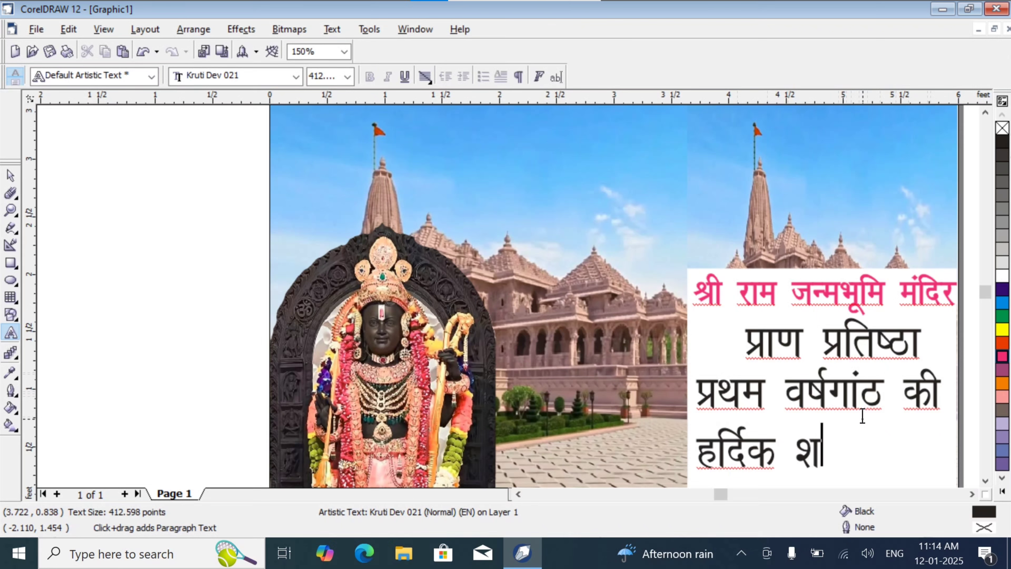
text(dk)
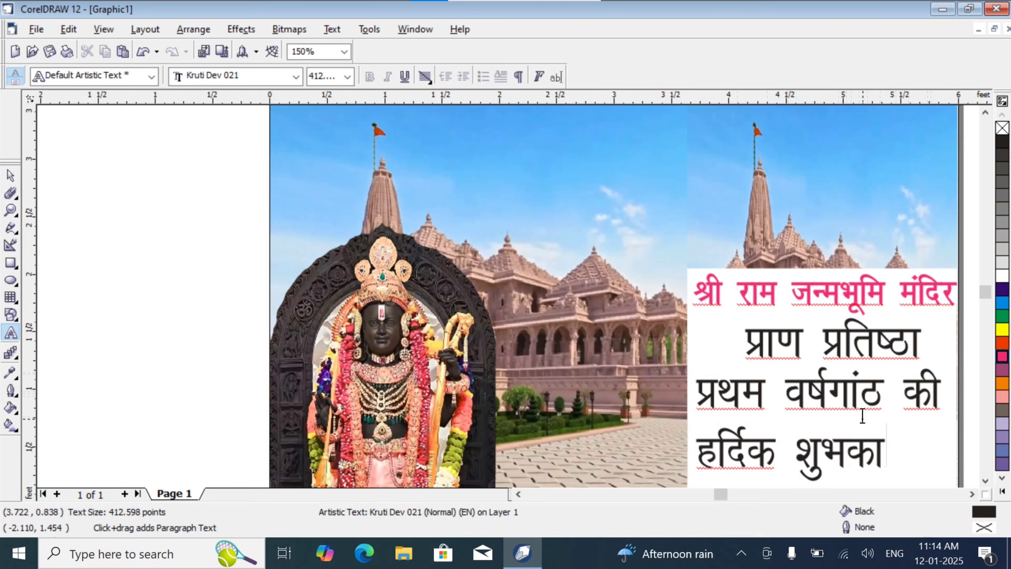
text(euk;sa)
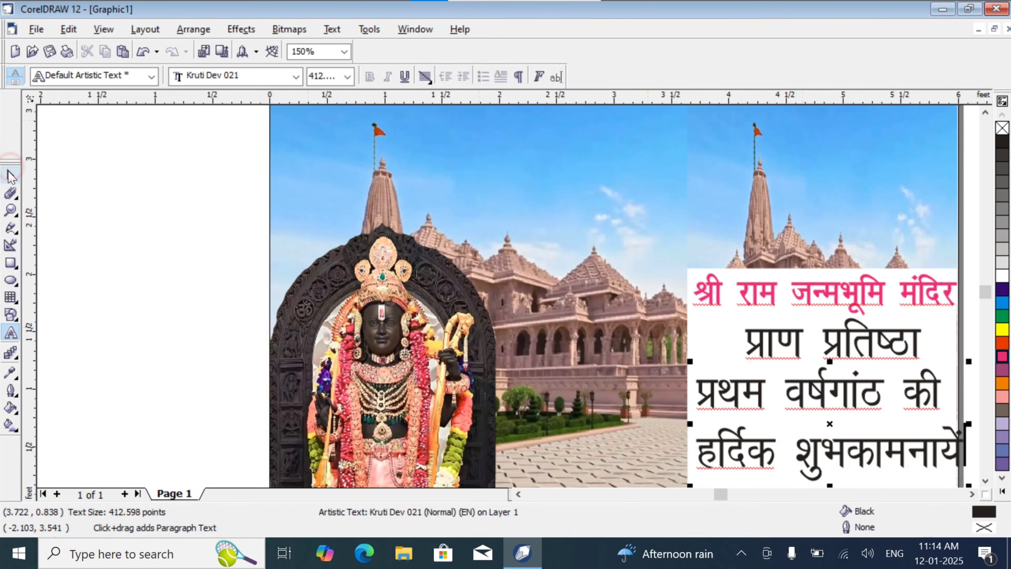
Reduce the two-line greeting text to about 387 points so it fits inside the white panel's width.
click(11, 175)
click(986, 481)
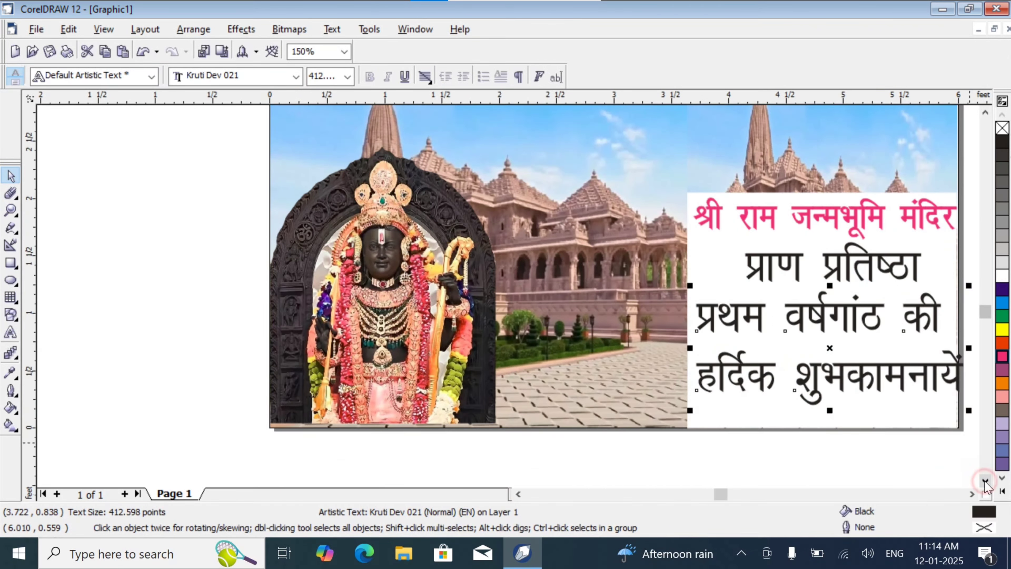
drag(969, 409, 951, 400)
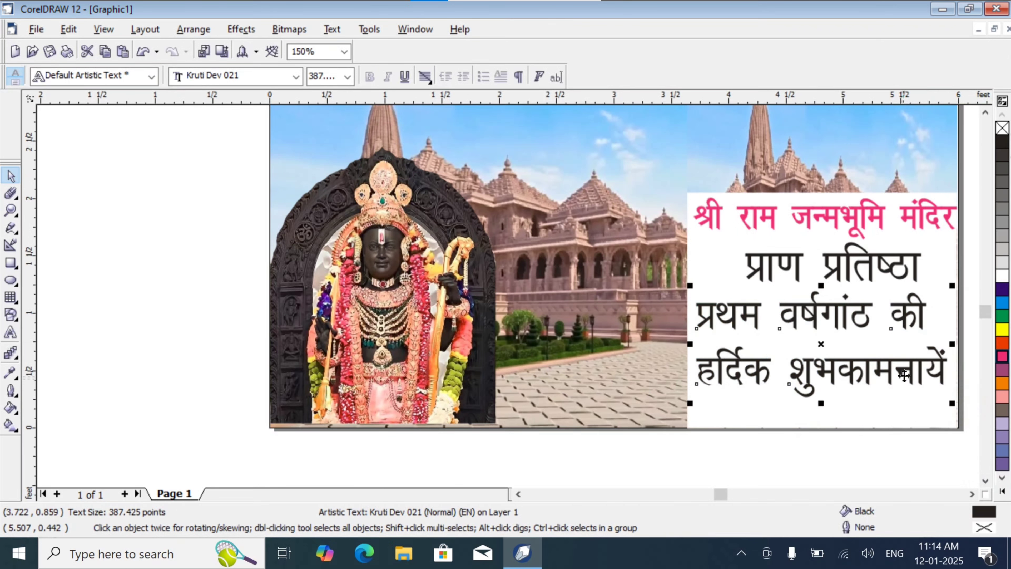
Select all objects in the banner and move them slightly down together.
double_click(911, 371)
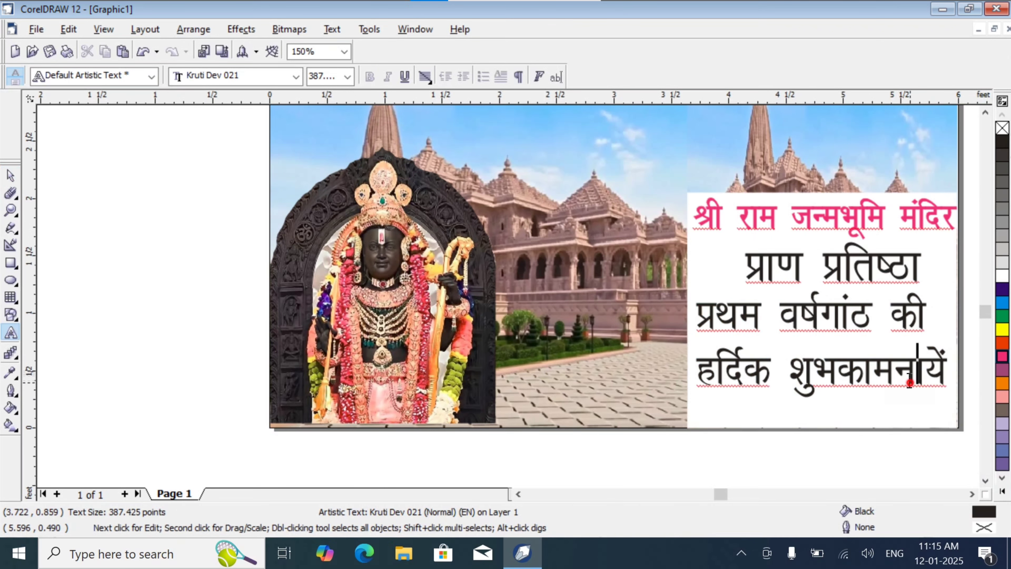
double_click(10, 175)
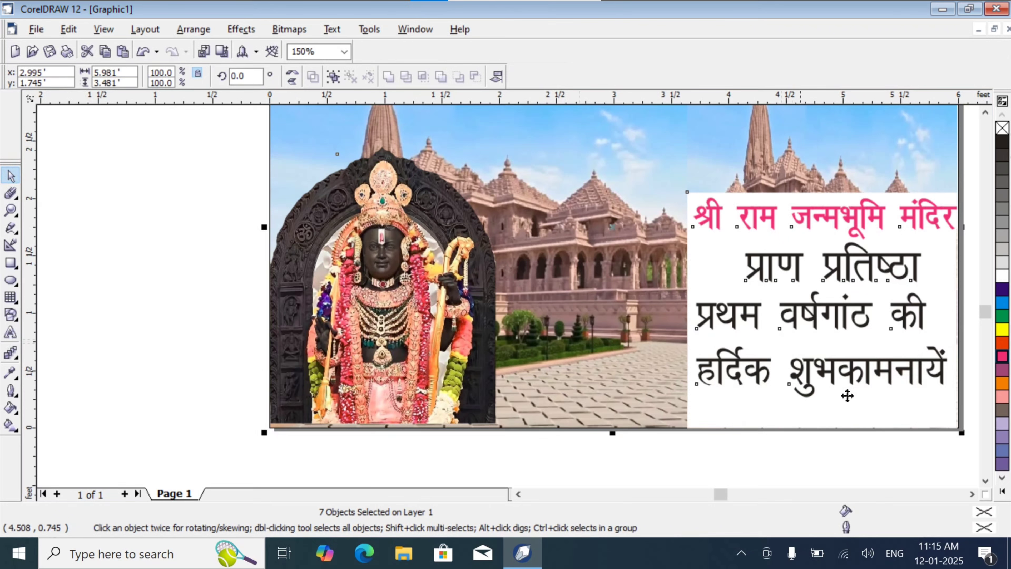
drag(854, 370, 851, 479)
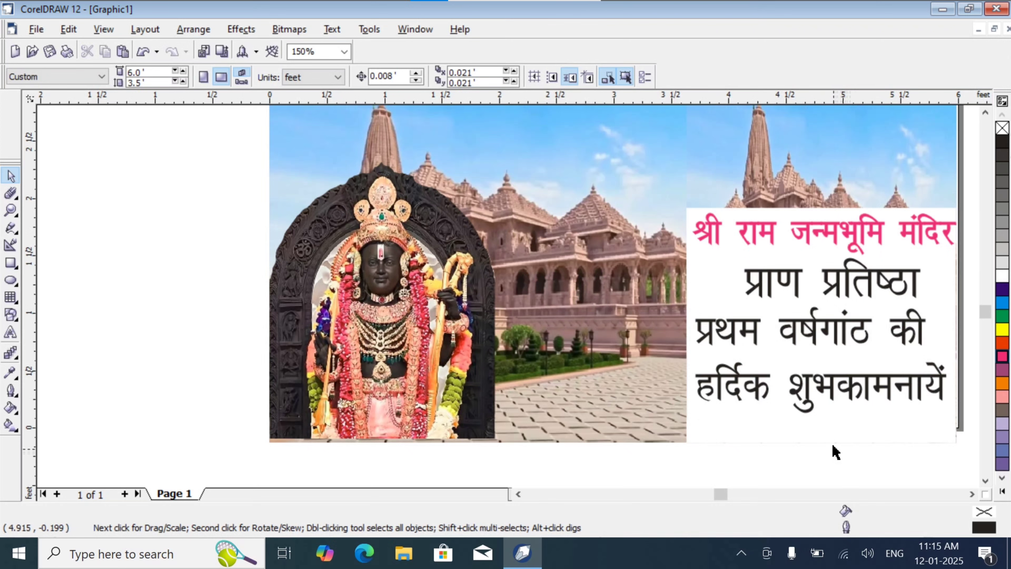
Centre-align the two-line greeting text and place it in the lower part of the white panel.
drag(828, 393, 828, 405)
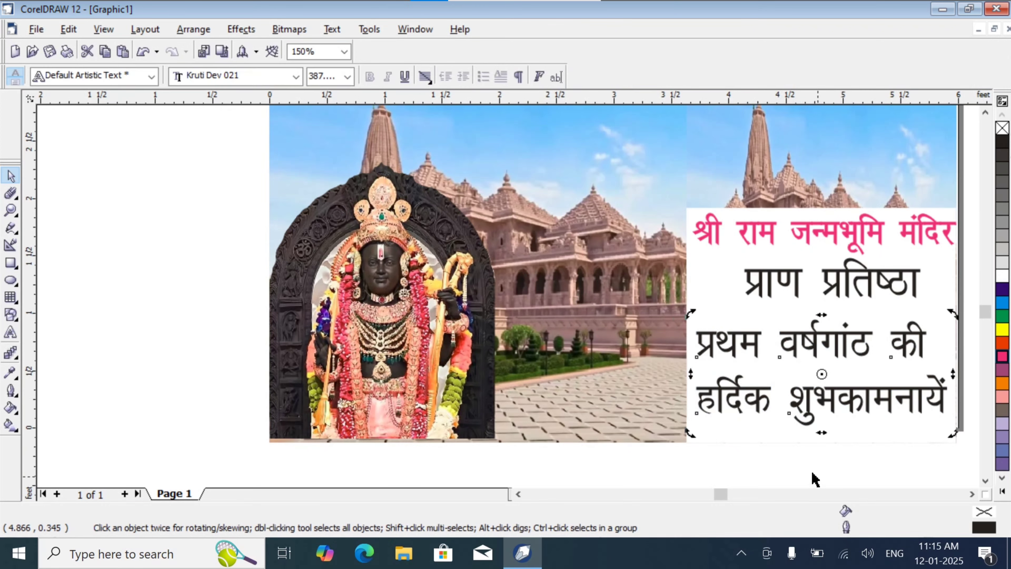
click(426, 76)
click(445, 127)
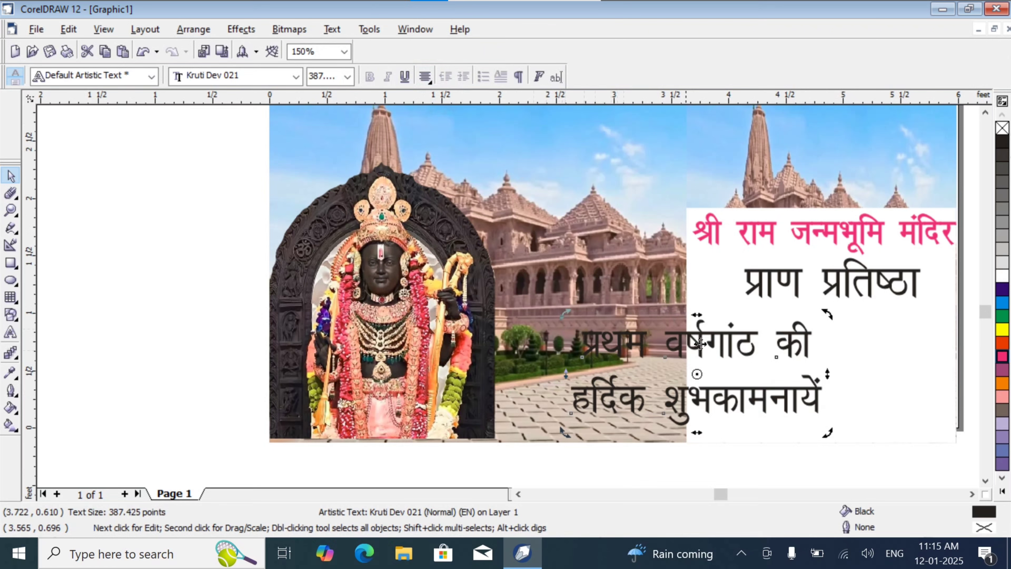
drag(713, 337, 845, 350)
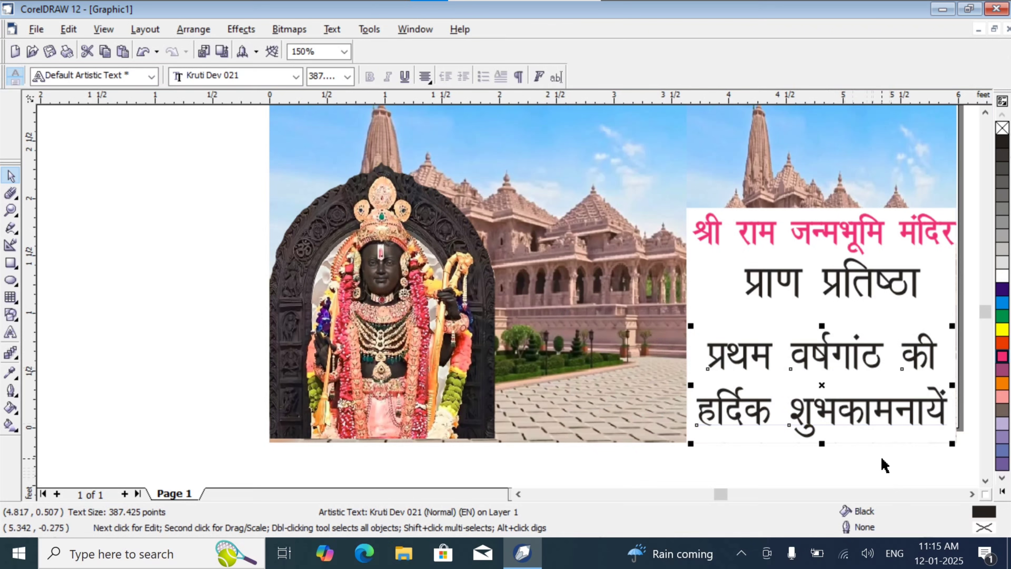
Nudge "प्राण प्रतिष्ठा" down between the heading and the greeting text, and fill it with red.
click(849, 282)
key(Down)
key(Down)
key(Down)
key(Down)
key(Down)
key(Down)
key(Down)
key(Down)
key(Down)
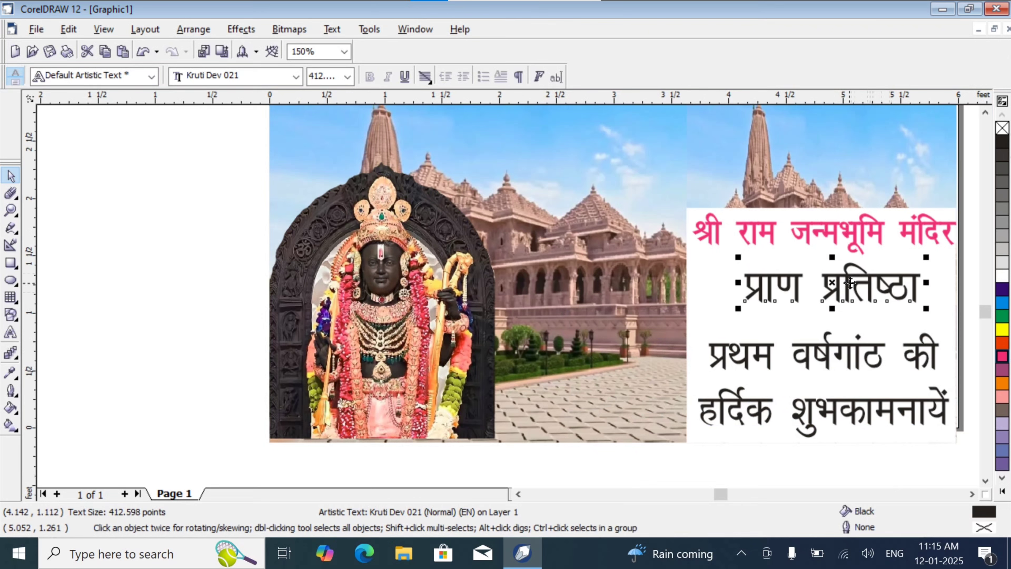
key(Down)
key(Down)
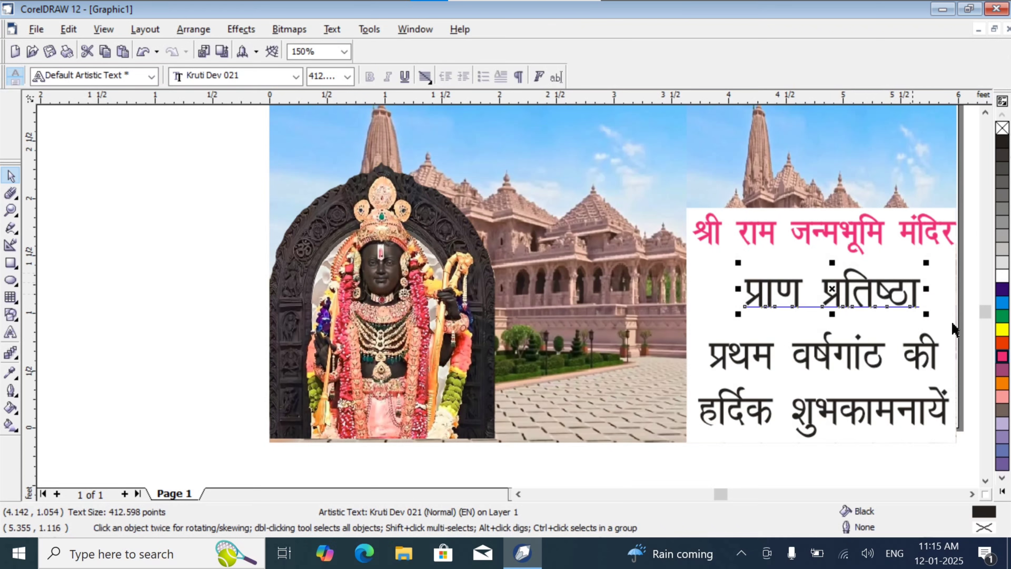
click(1004, 344)
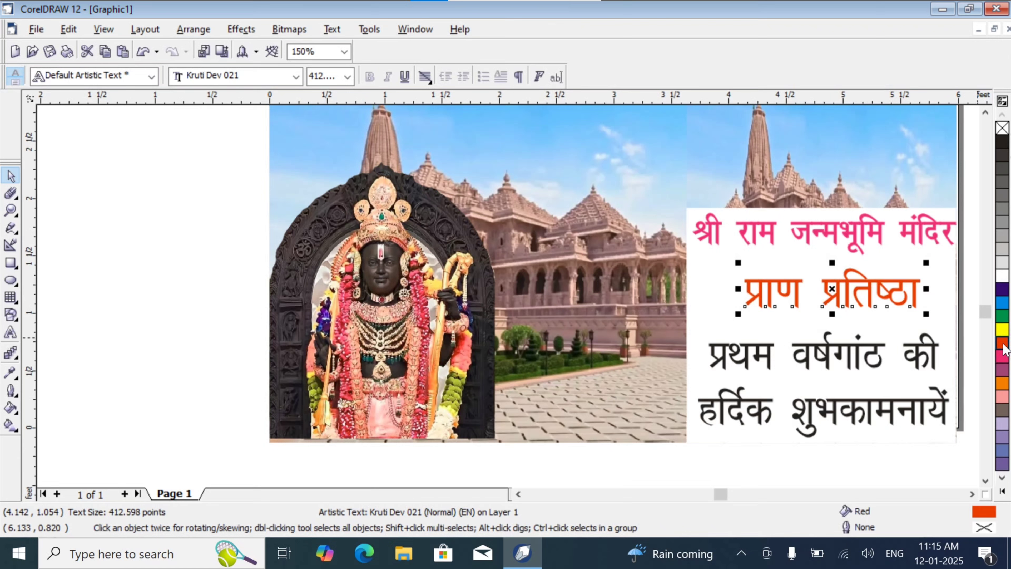
Give the two-line greeting text a magenta fill and a magenta hairline outline, and deselect it.
click(875, 355)
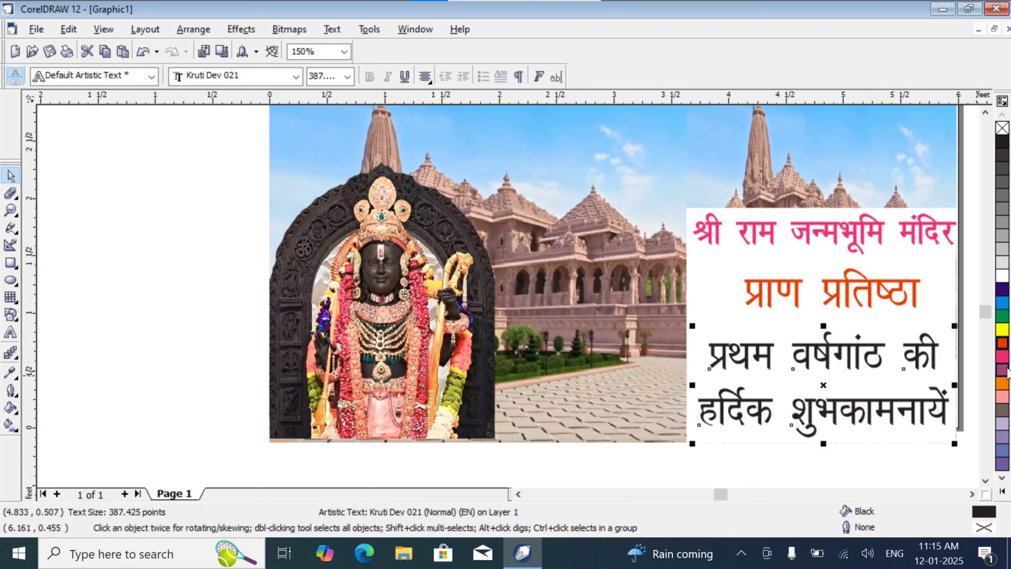
right_click(1004, 358)
click(1004, 357)
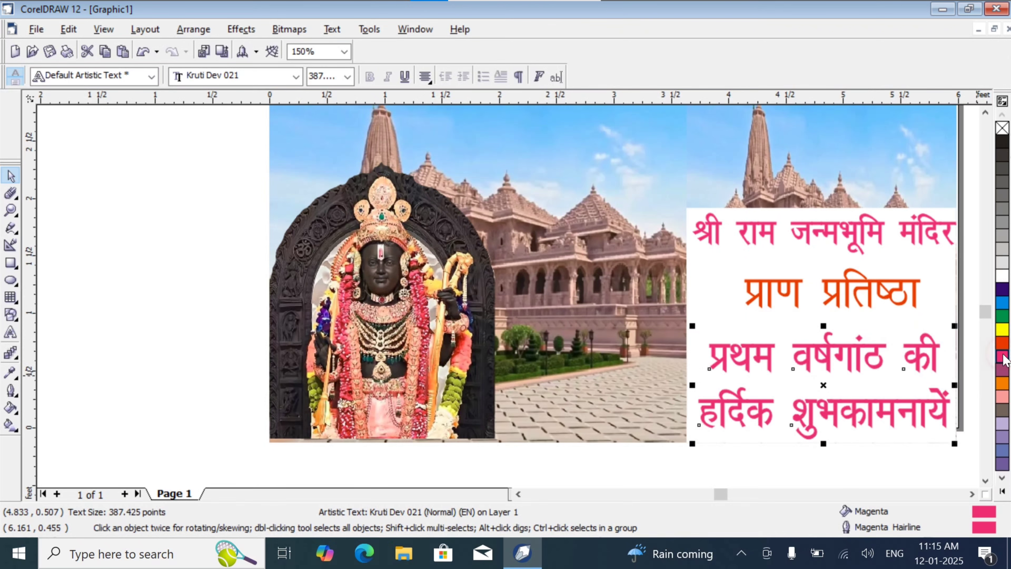
click(237, 283)
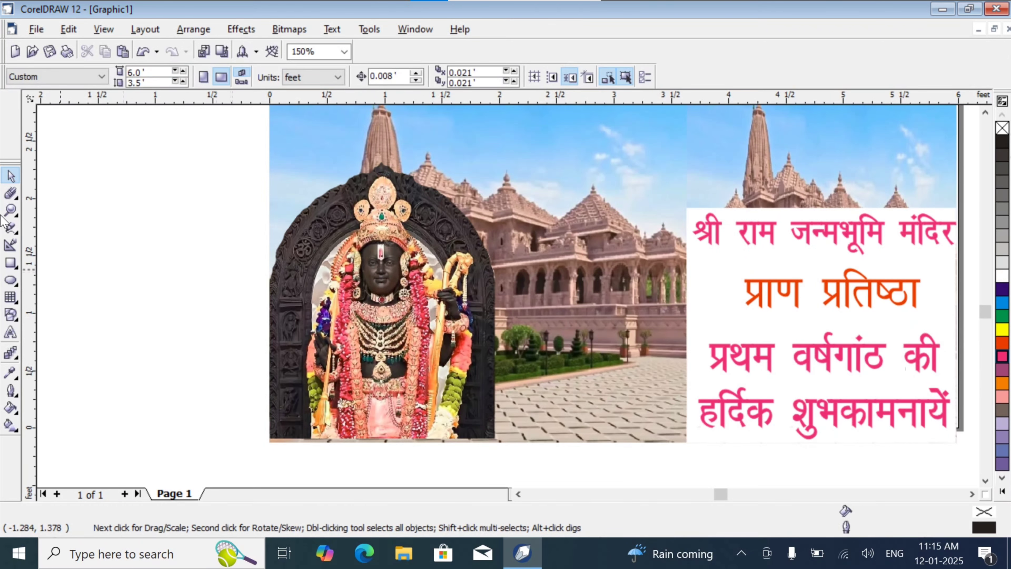
click(10, 210)
shift+click(764, 279)
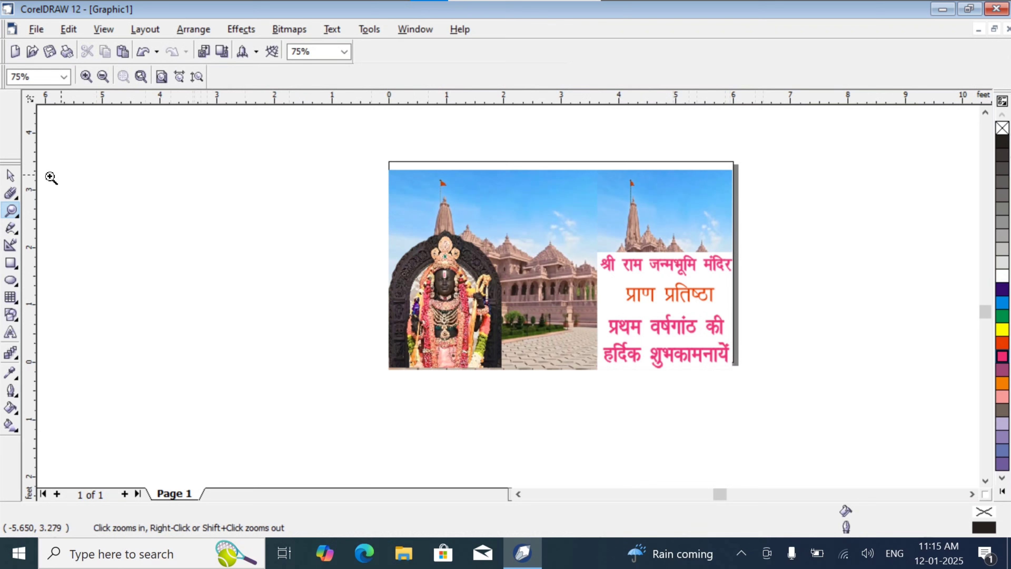
Select both temple photos and stretch them upward together to the page's upper edge, about 3.63 ft tall, then deselect them.
click(10, 175)
click(602, 188)
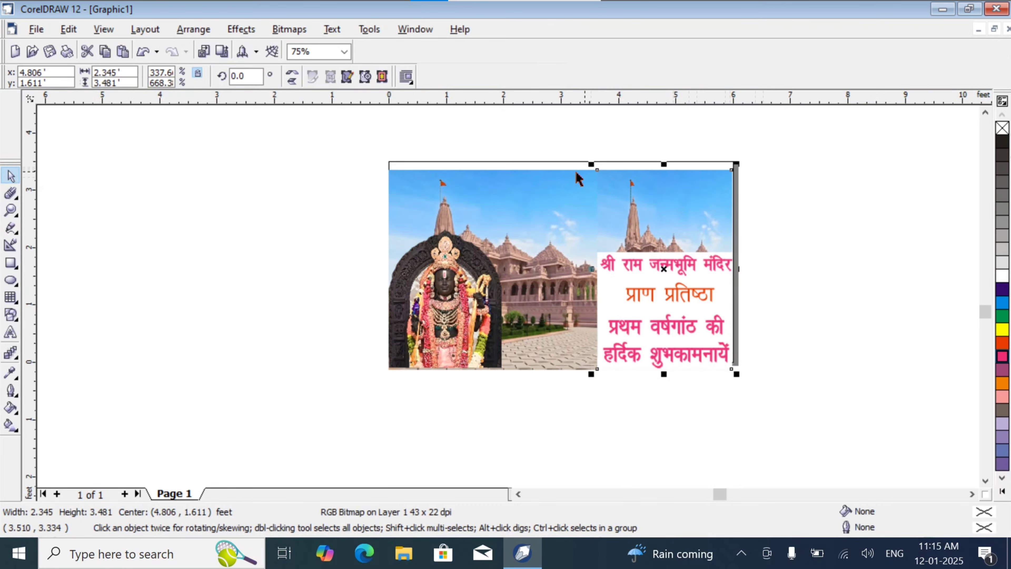
shift+click(551, 184)
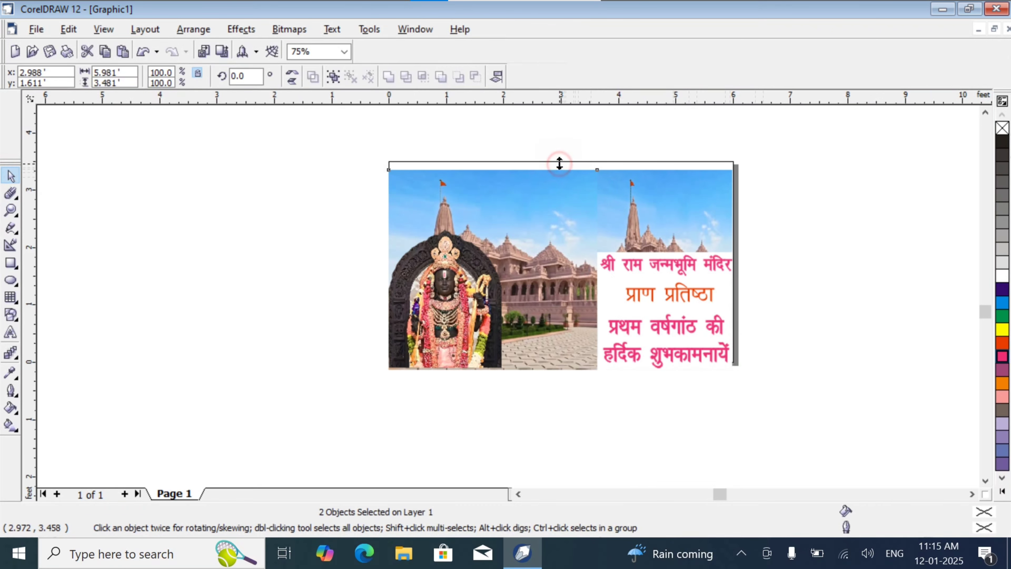
drag(559, 163, 557, 154)
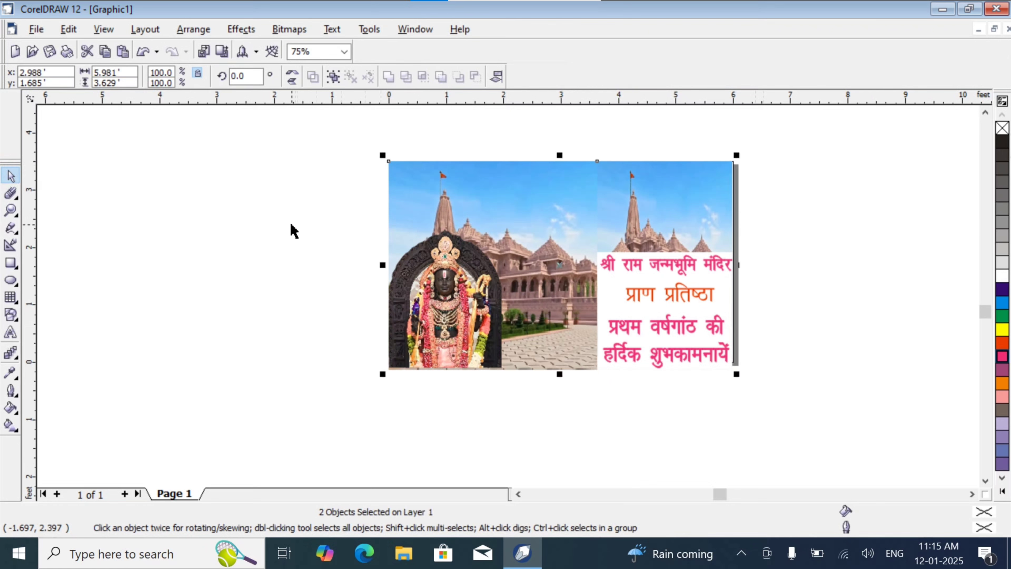
click(291, 226)
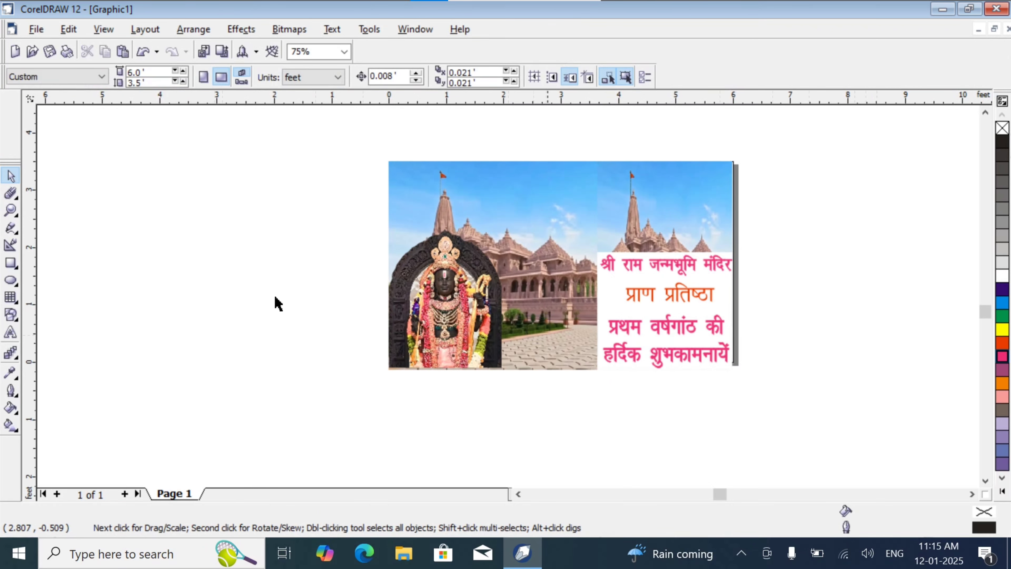
click(10, 211)
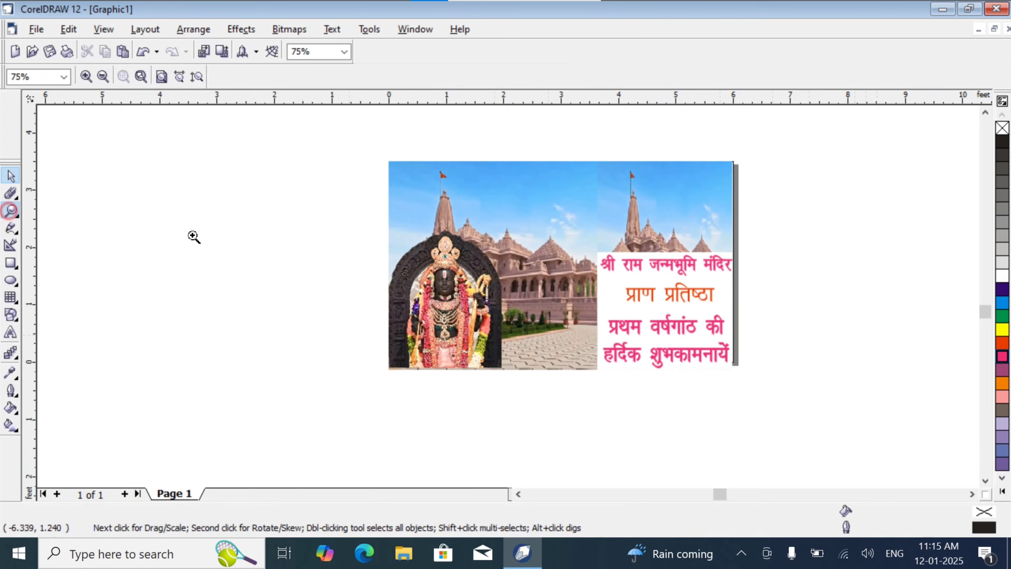
click(625, 292)
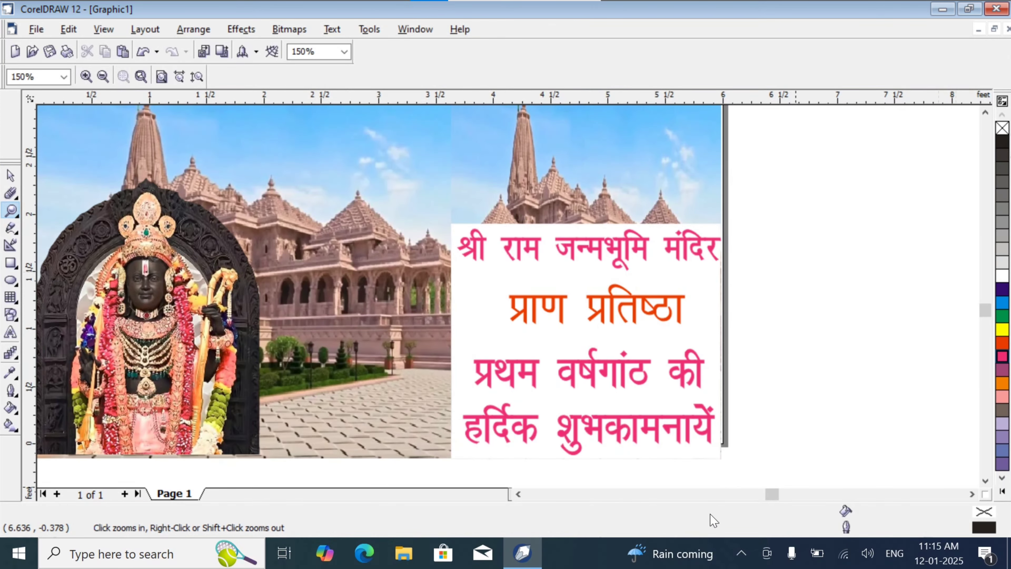
click(518, 494)
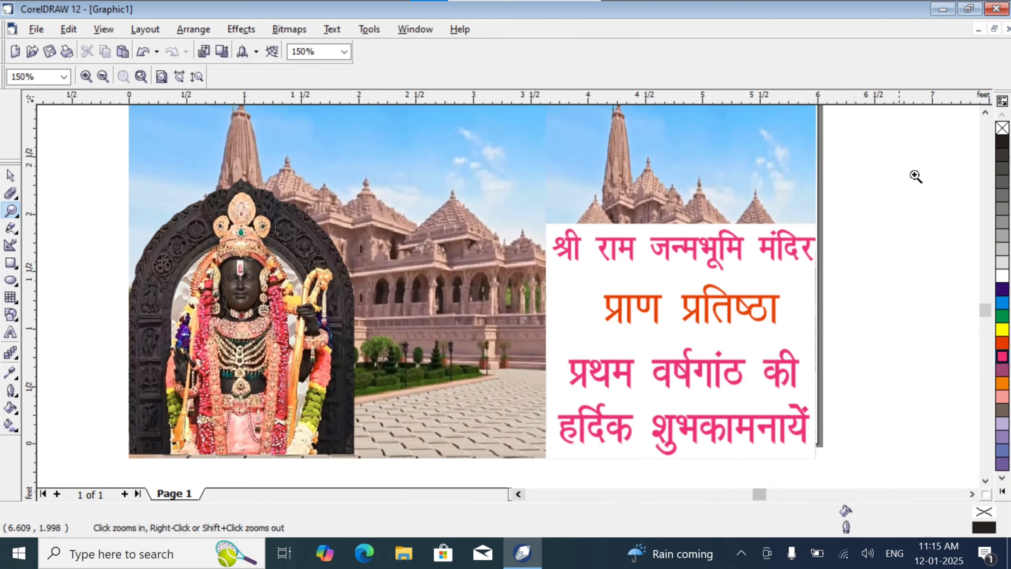
click(986, 113)
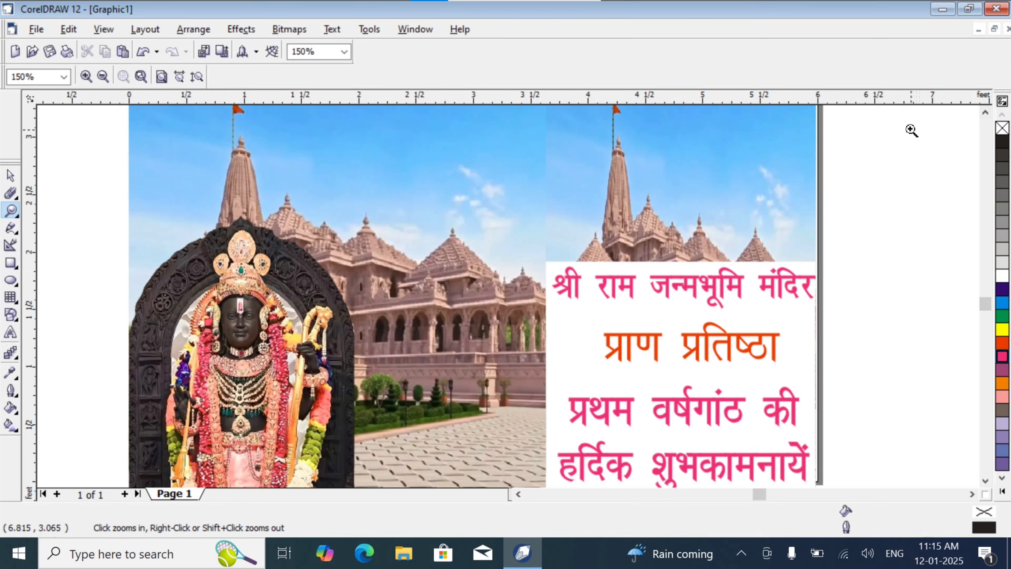